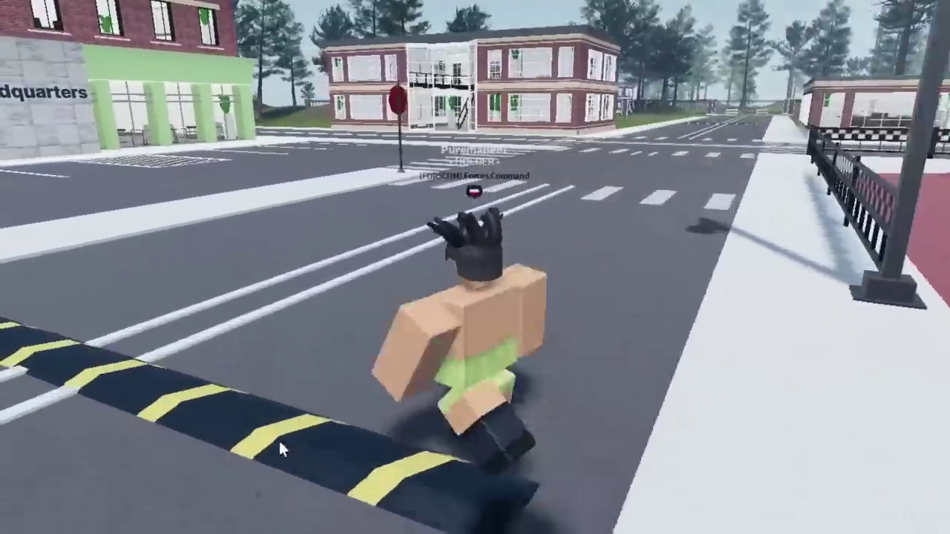
pyautogui.press('w')
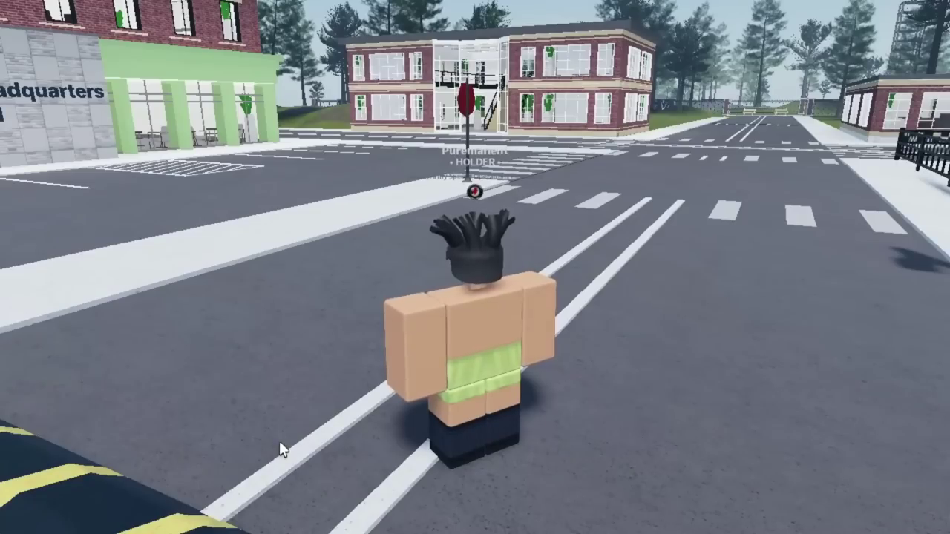
pyautogui.press('w')
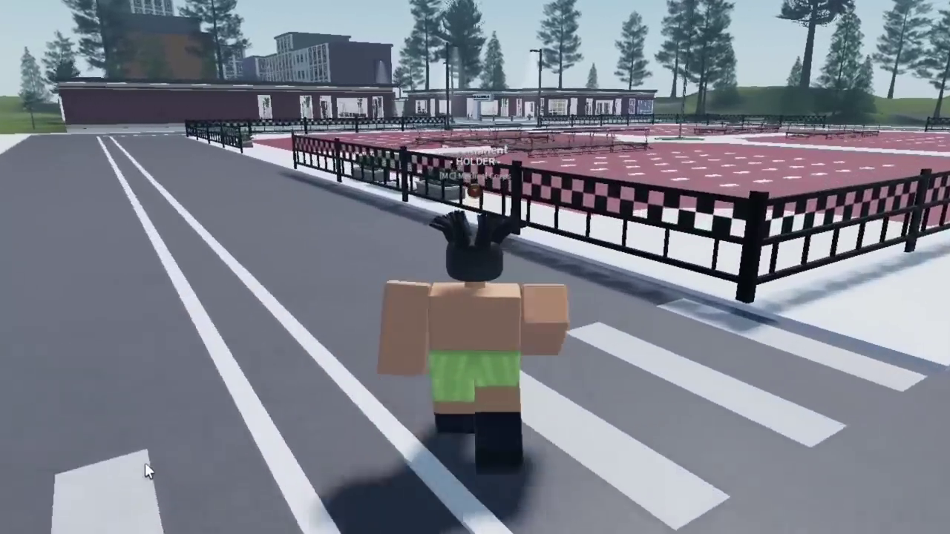
pyautogui.moveTo(145, 463); pyautogui.dragTo(230, 444, button='right')
pyautogui.press('s')
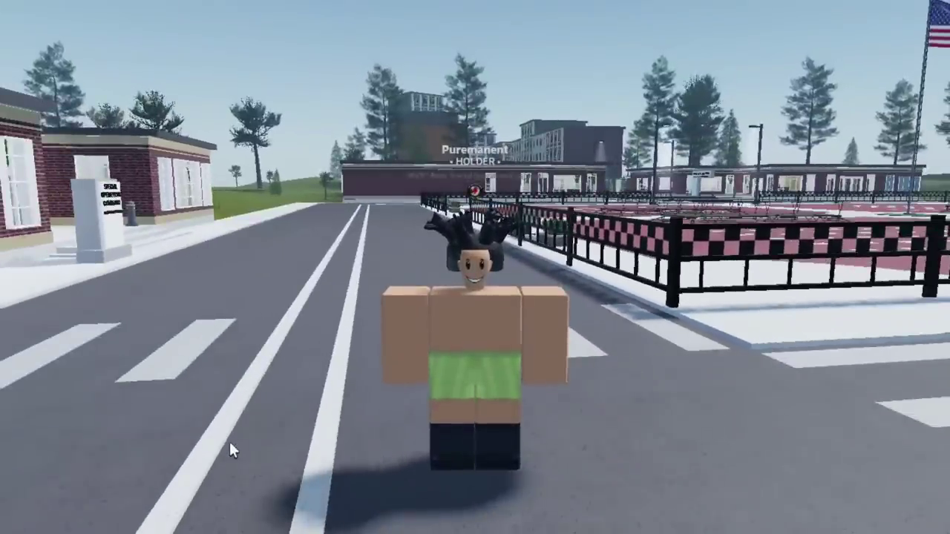
pyautogui.moveTo(228, 439); pyautogui.dragTo(665, 461, button='right')
pyautogui.press('s')
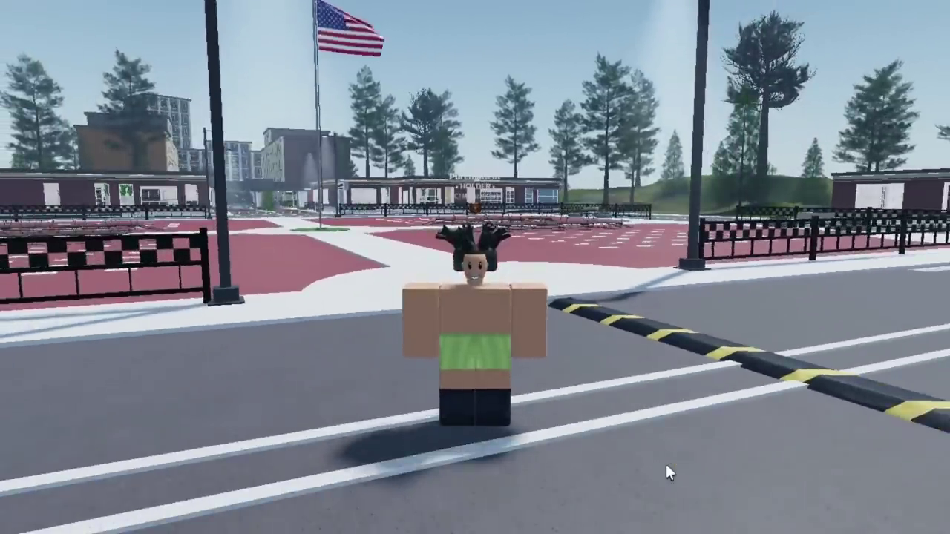
pyautogui.press('w')
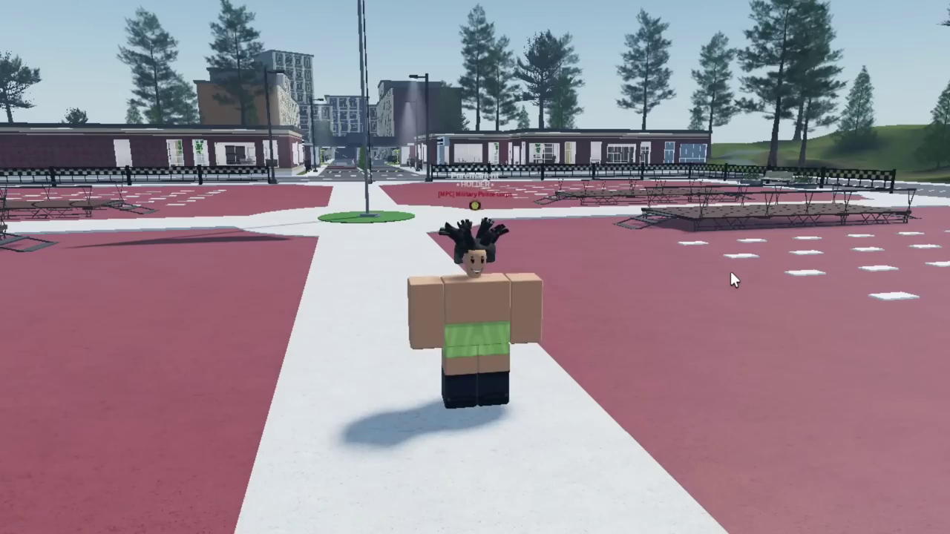
pyautogui.press('w')
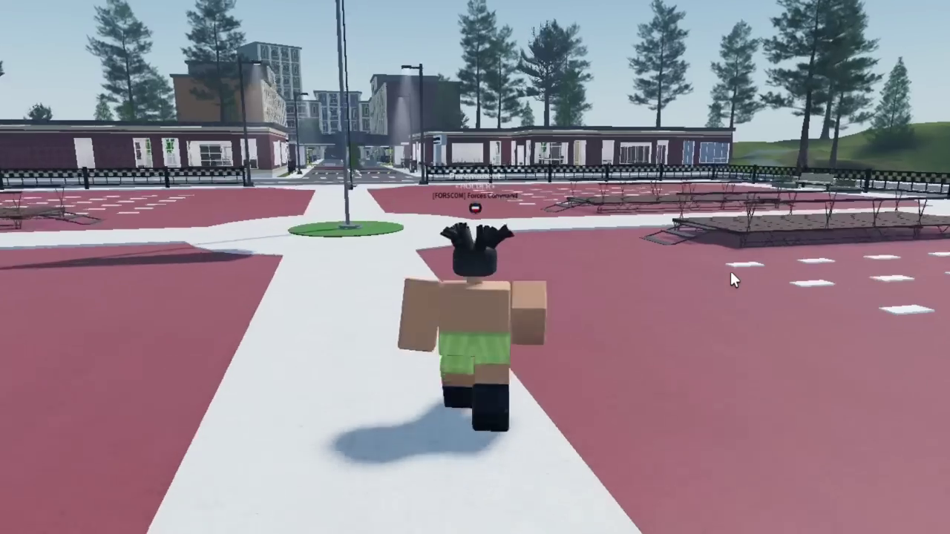
pyautogui.moveTo(731, 272); pyautogui.dragTo(721, 279, button='right')
pyautogui.press('w')
pyautogui.press('w')
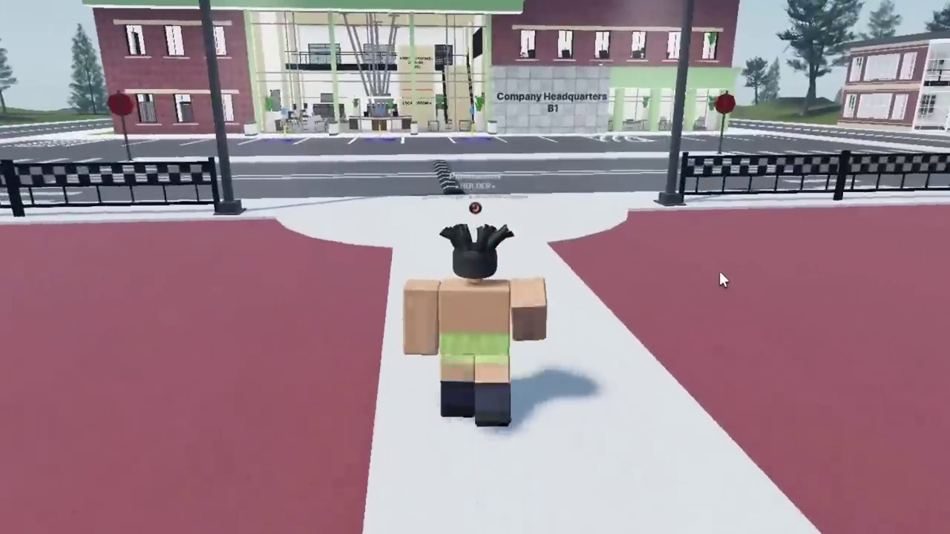
pyautogui.press('w')
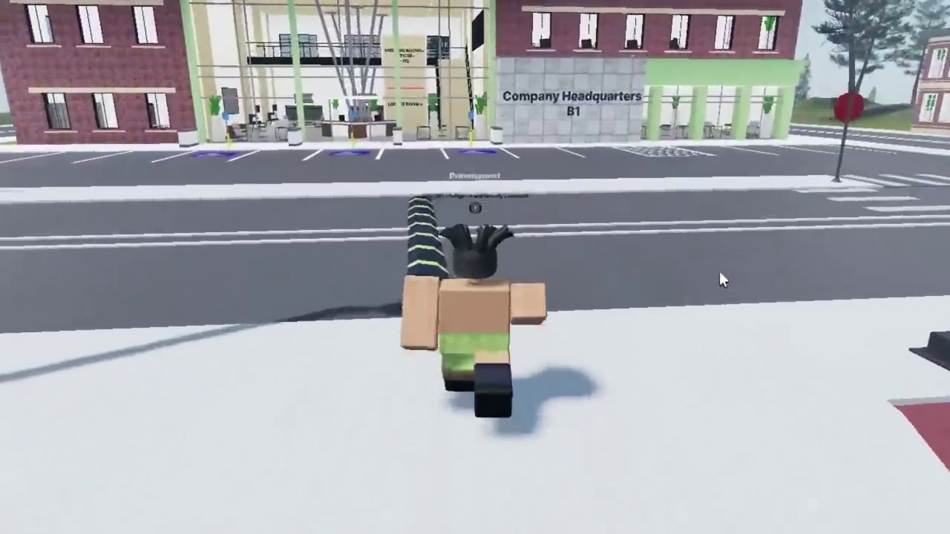
pyautogui.press('w')
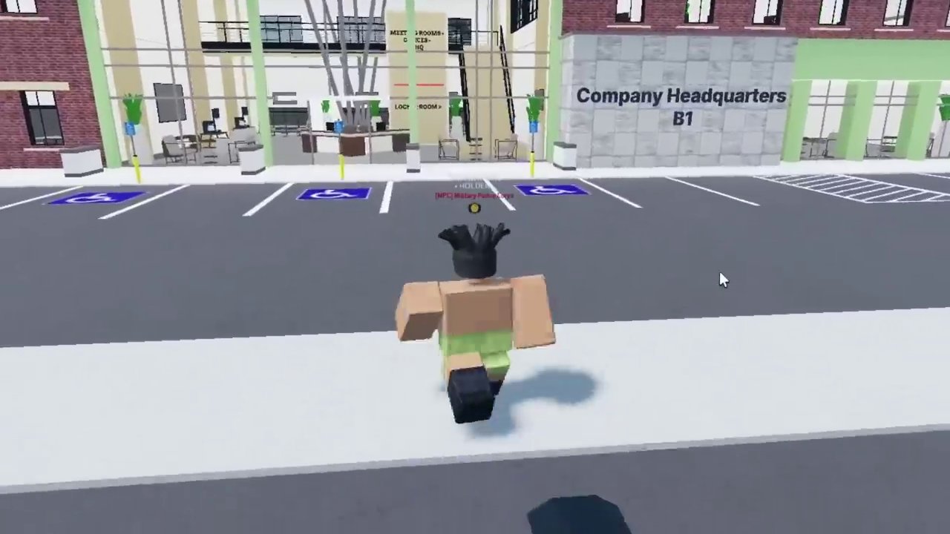
pyautogui.press('w')
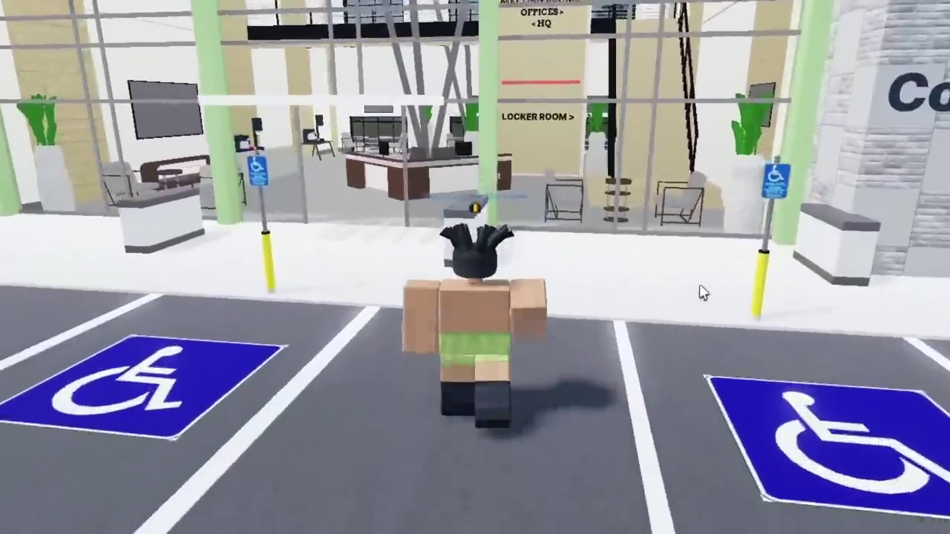
pyautogui.press('w')
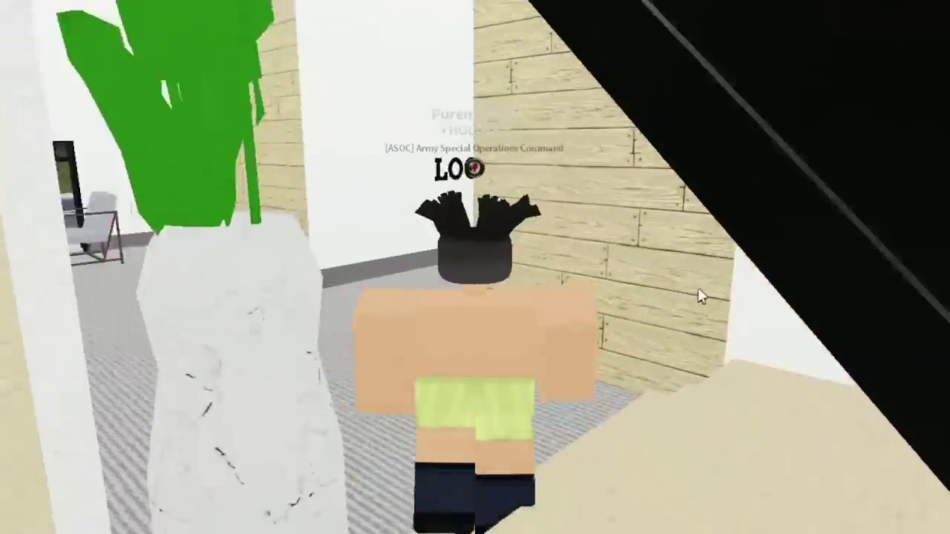
pyautogui.press('a')
pyautogui.press('d')
pyautogui.press('w')
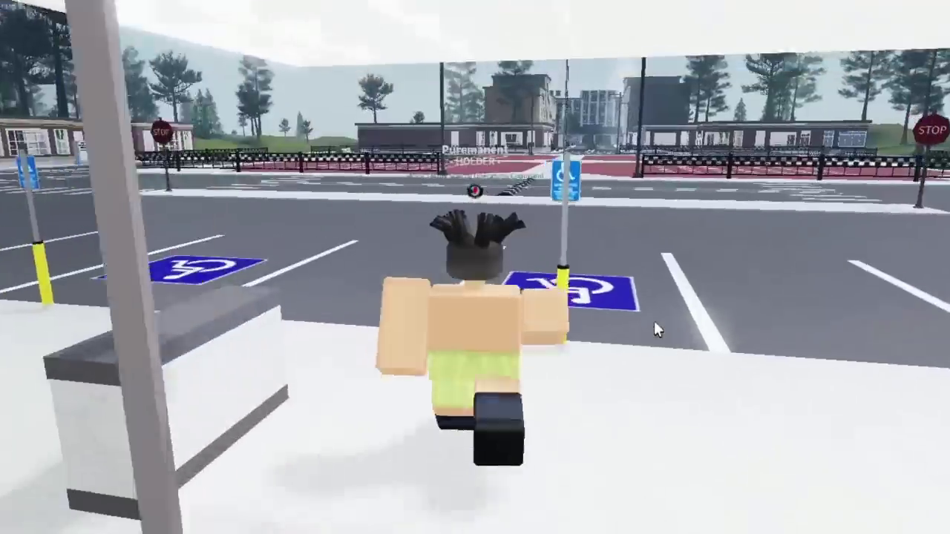
pyautogui.press('w')
pyautogui.press('w')
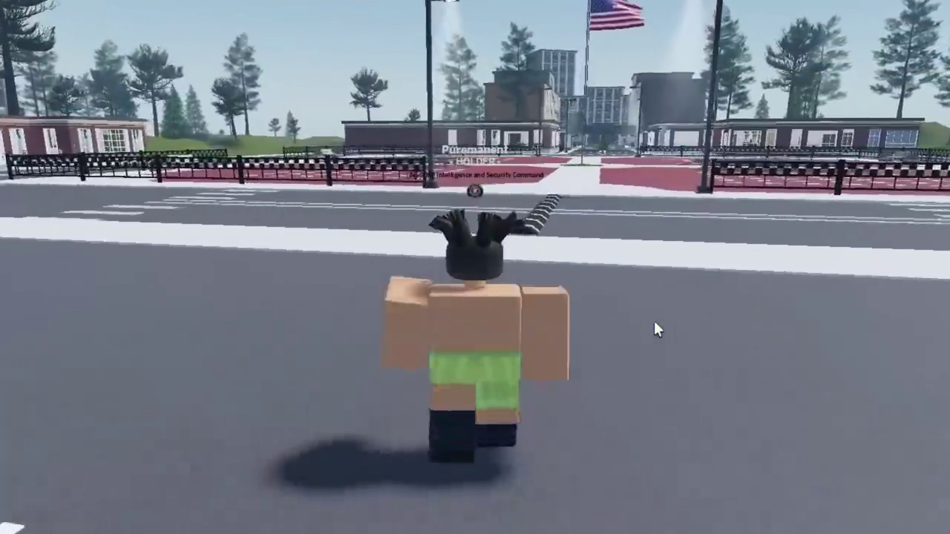
pyautogui.press('w')
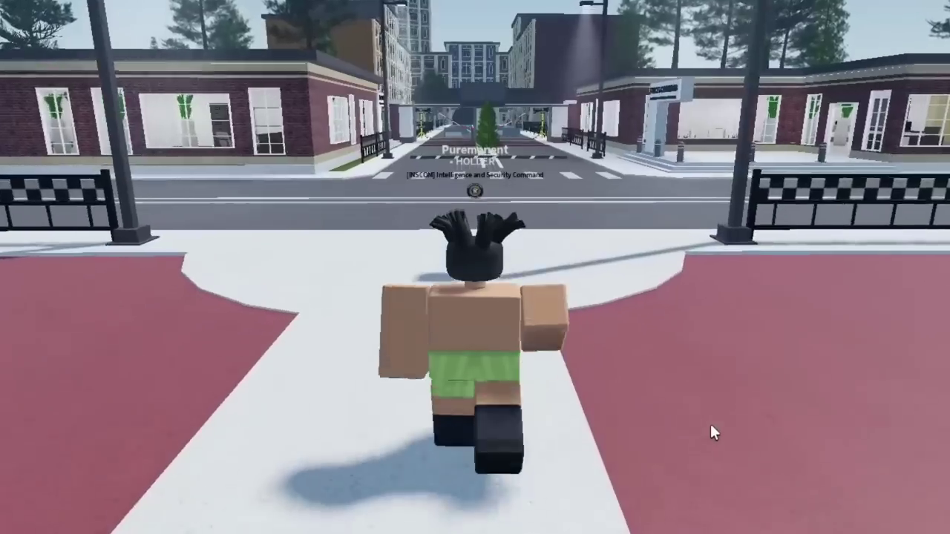
pyautogui.press('w')
pyautogui.press('w')
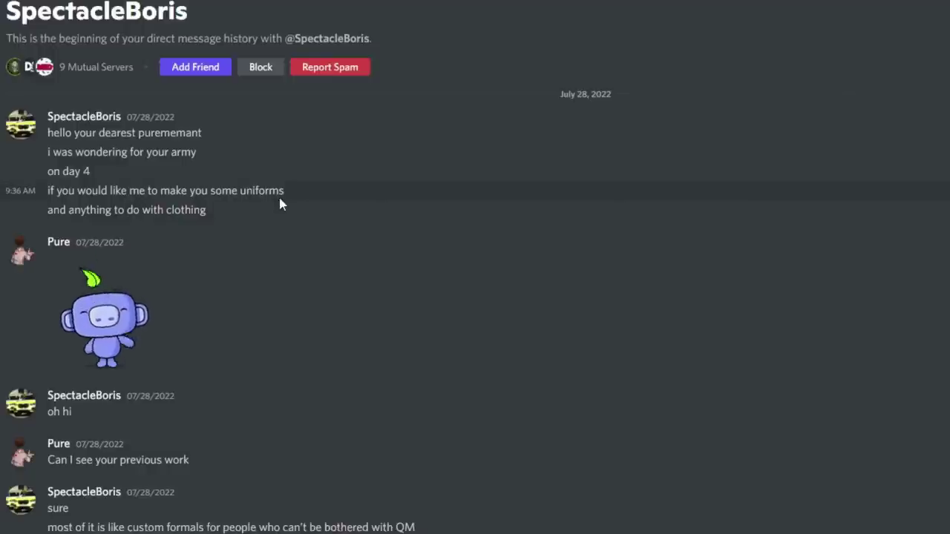
# In Discord, read the clothing designer's offer to make army uniforms, the past-work samples and the turnaround for three complete uniforms
pyautogui.moveTo(271, 214); pyautogui.dragTo(138, 190)
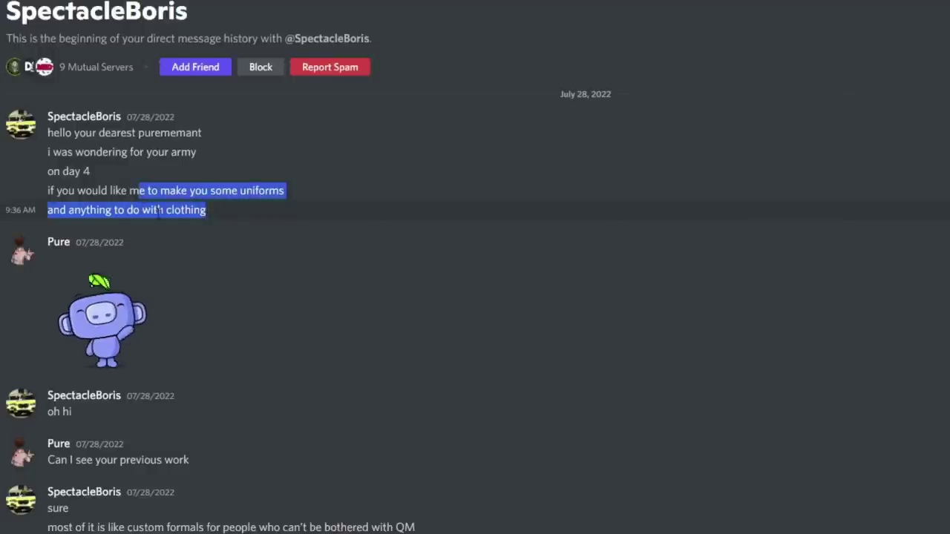
pyautogui.click(219, 204)
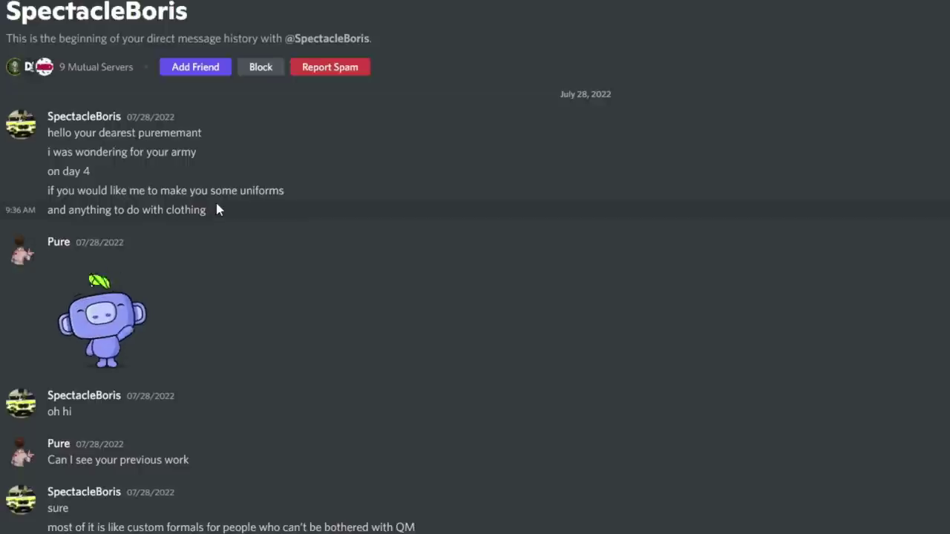
pyautogui.scroll(-3, 212, 227)
pyautogui.moveTo(107, 237); pyautogui.dragTo(190, 238)
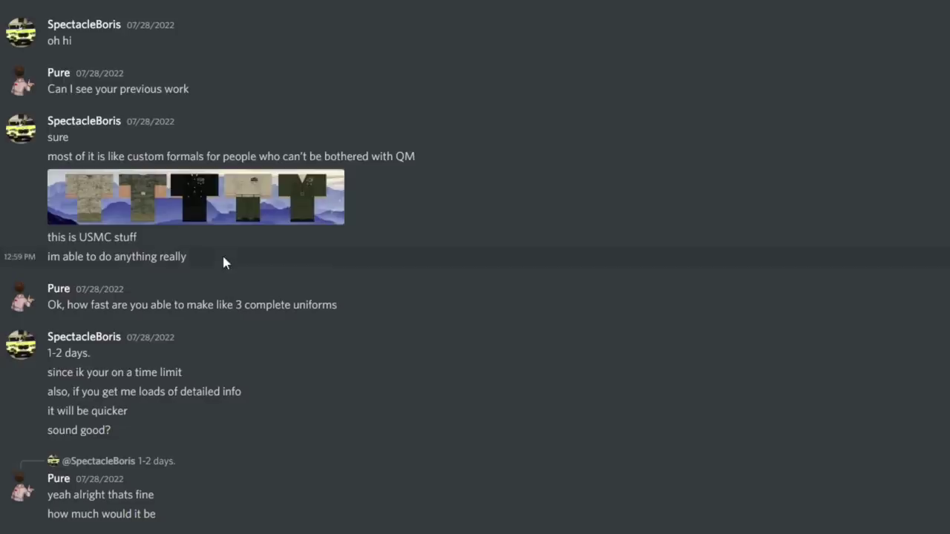
pyautogui.moveTo(78, 305); pyautogui.dragTo(195, 311)
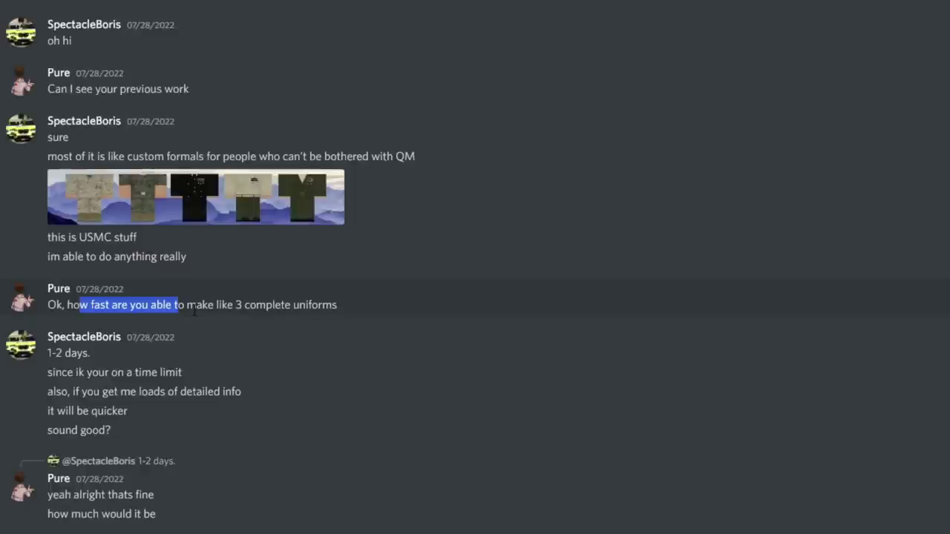
pyautogui.click(195, 311)
pyautogui.moveTo(111, 358); pyautogui.dragTo(63, 365)
pyautogui.click(96, 364)
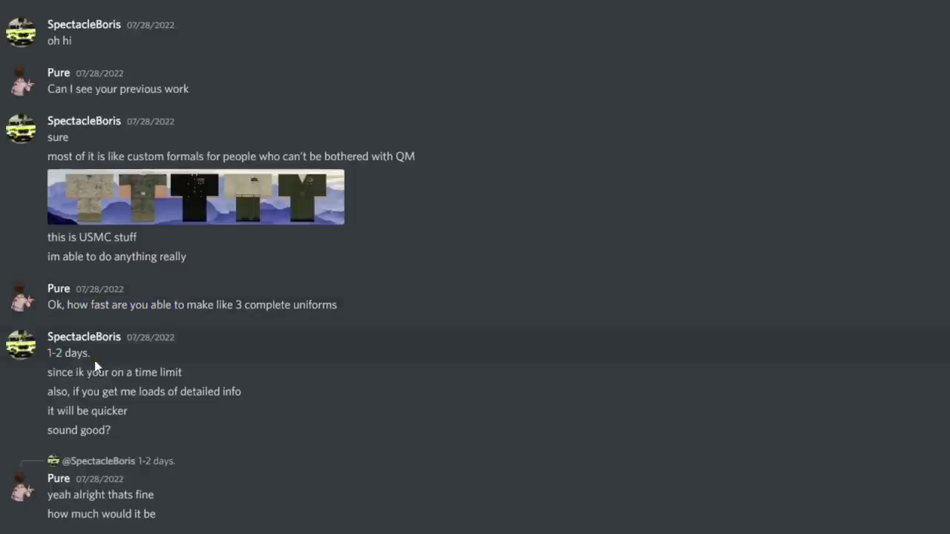
# Review the uniform previews further down the chat and open the linked Donation game pass on the Roblox website to check its price
pyautogui.scroll(-10, 208, 385)
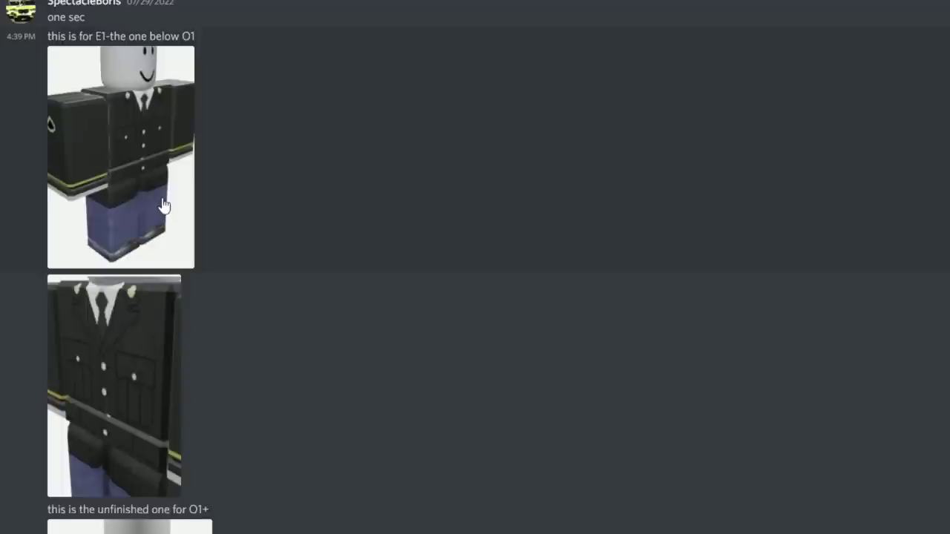
pyautogui.scroll(-10, 159, 247)
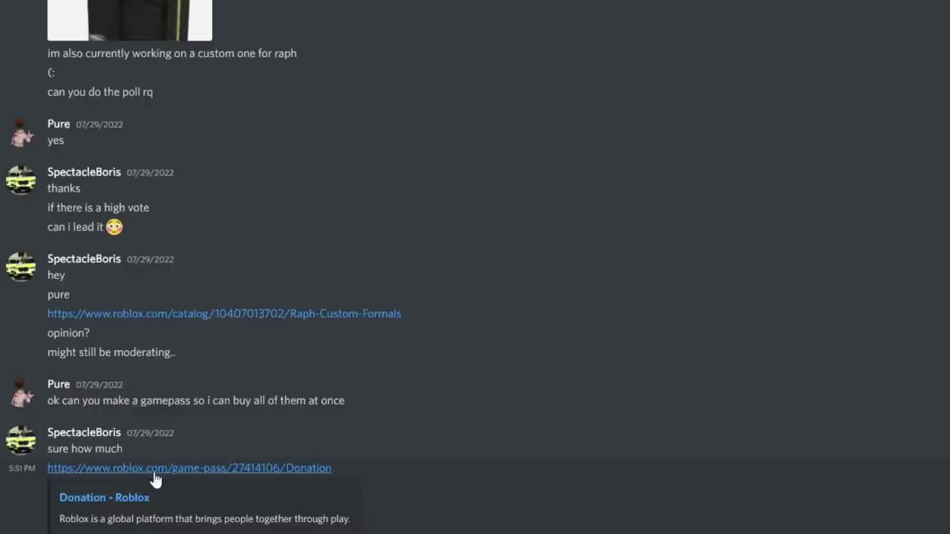
pyautogui.click(155, 472)
pyautogui.click(533, 303)
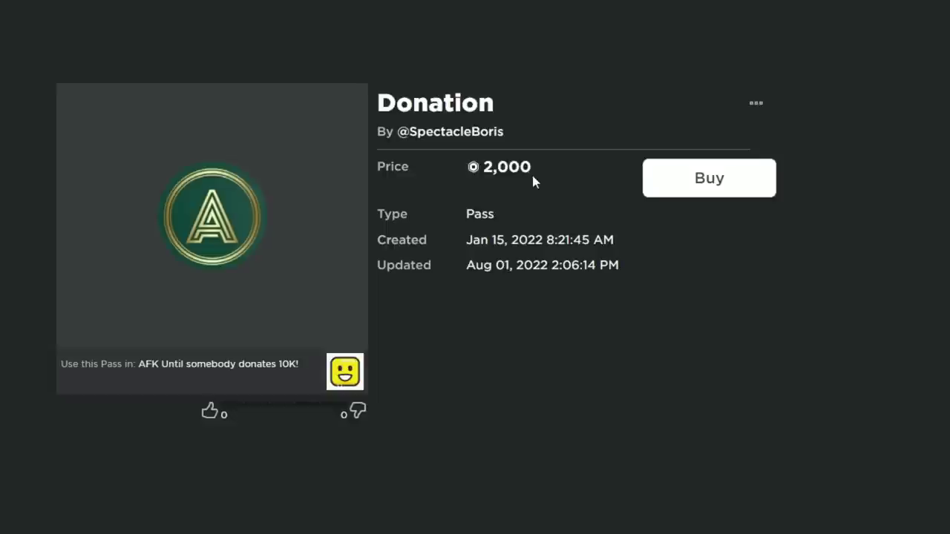
pyautogui.moveTo(533, 165); pyautogui.dragTo(460, 168)
pyautogui.click(528, 175)
# Buy the Donation game pass for 2,000 Robux, dismissing the first purchase attempt
pyautogui.click(686, 194)
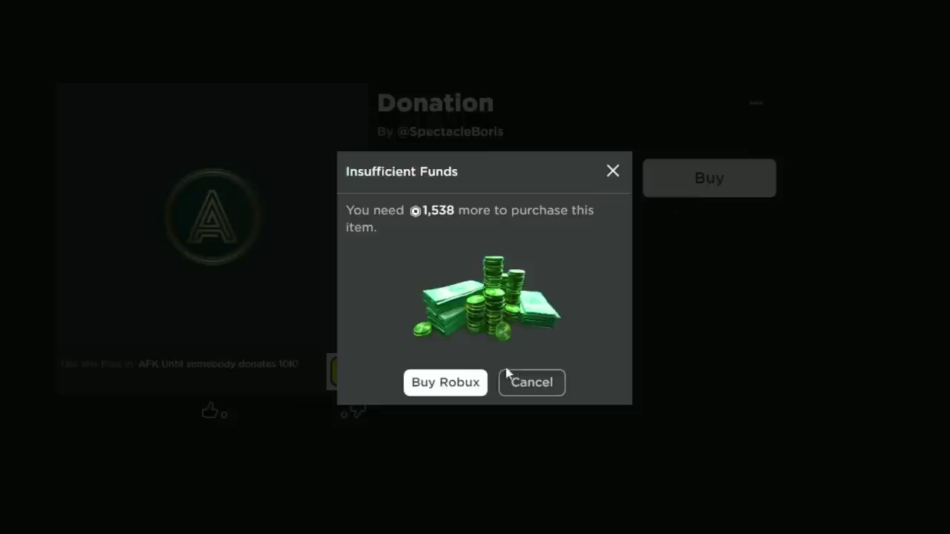
pyautogui.click(532, 382)
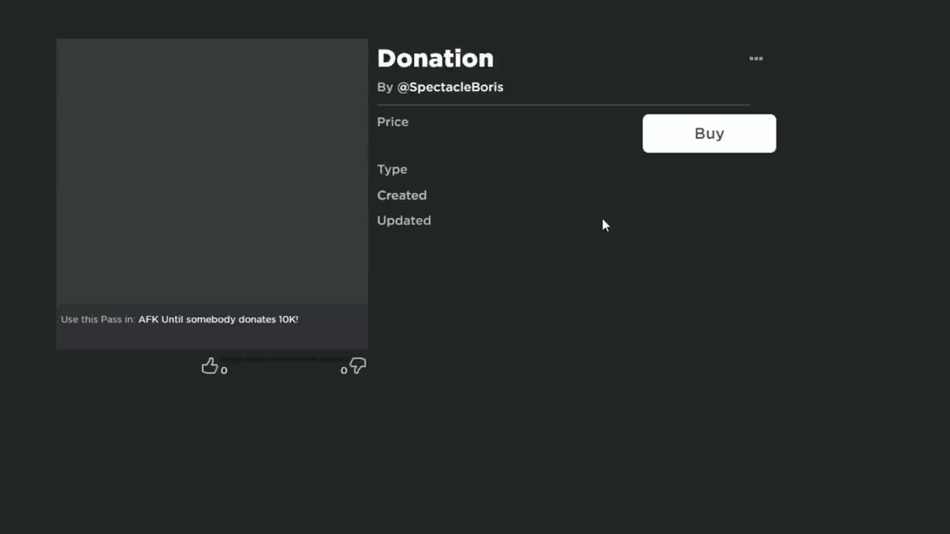
pyautogui.click(708, 178)
pyautogui.click(431, 371)
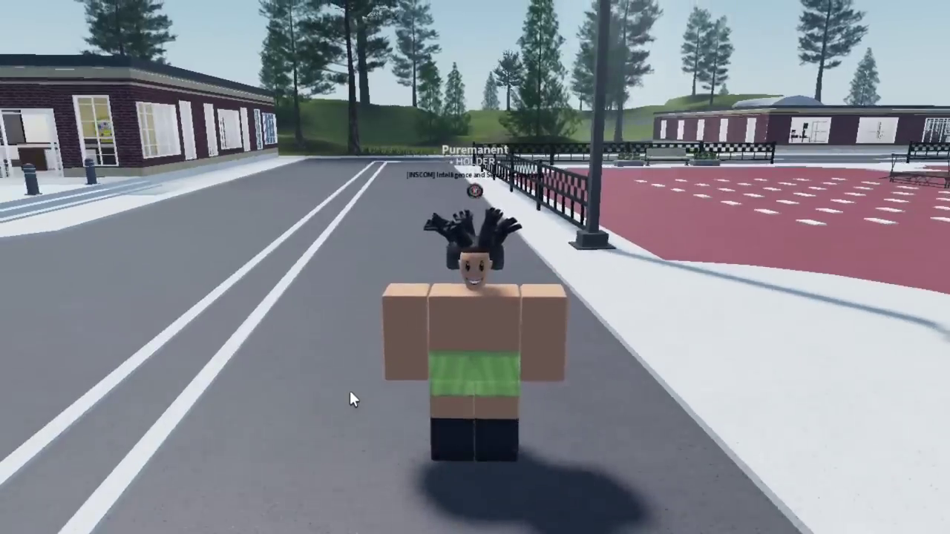
pyautogui.moveTo(503, 302); pyautogui.dragTo(543, 283, button='right')
pyautogui.press('a')
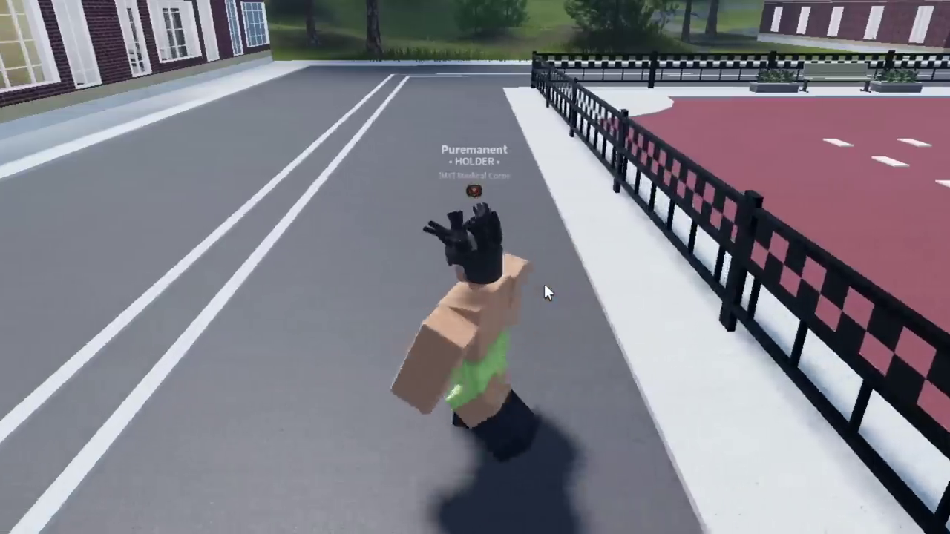
pyautogui.press('s')
pyautogui.press('s')
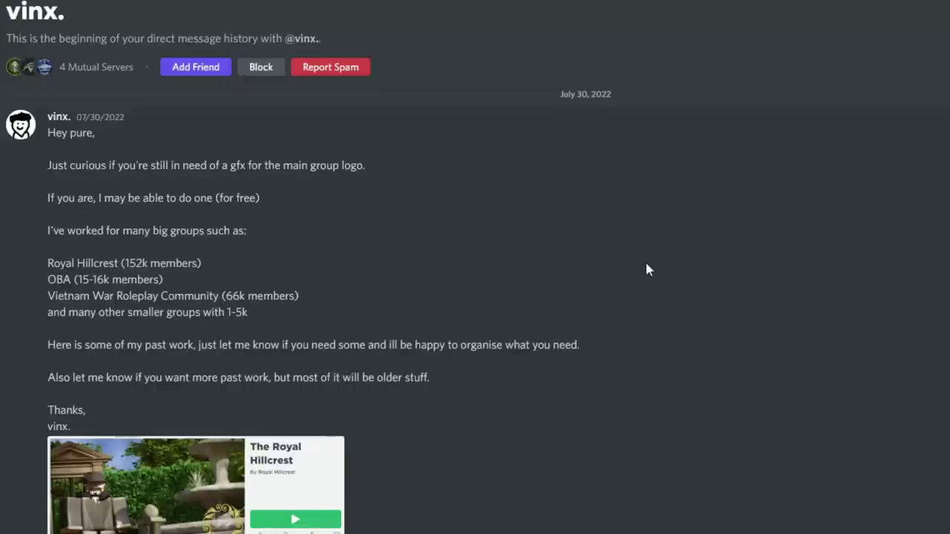
# In Discord, read the graphics designer's offer of a free main group logo and view the past-work image with soldiers and helicopters
pyautogui.moveTo(51, 149); pyautogui.dragTo(85, 165)
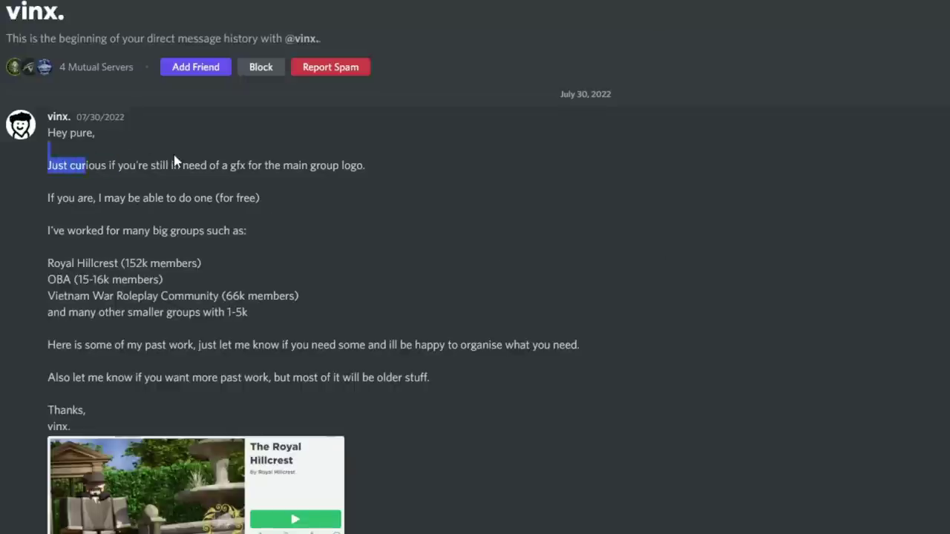
pyautogui.moveTo(231, 175); pyautogui.dragTo(195, 165)
pyautogui.doubleClick(258, 166)
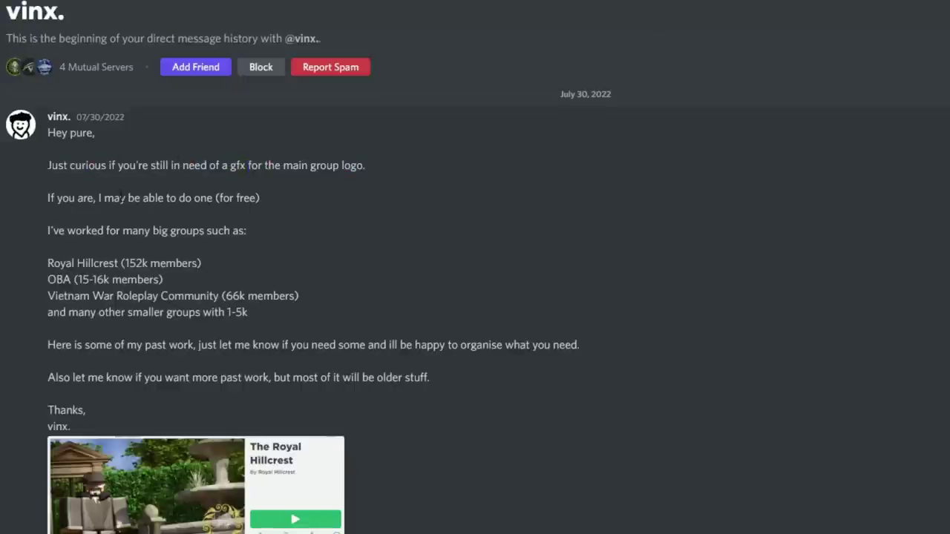
pyautogui.scroll(-6, 305, 248)
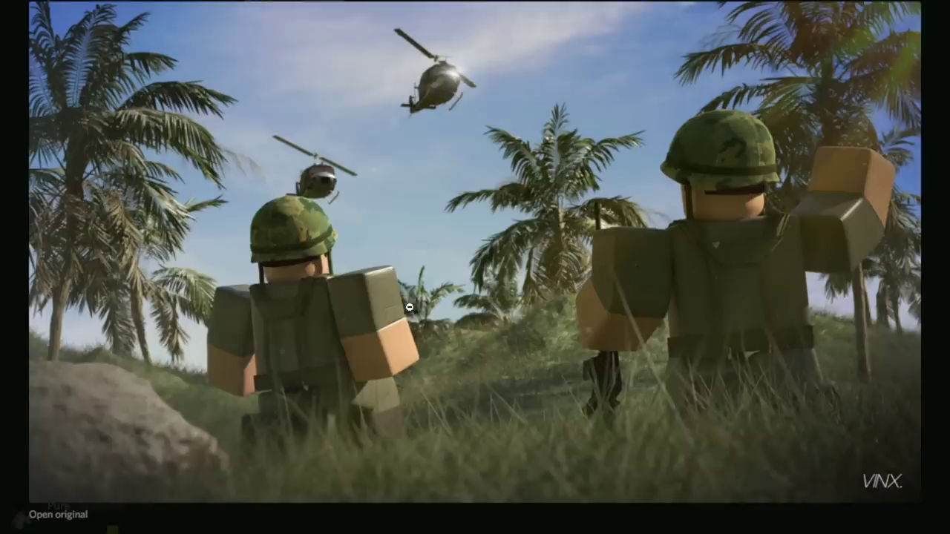
pyautogui.press('Escape')
# Review the work-in-progress and finished United States Army renders, and highlight "group logo + game logo" in the follow-up request
pyautogui.scroll(-12, 254, 222)
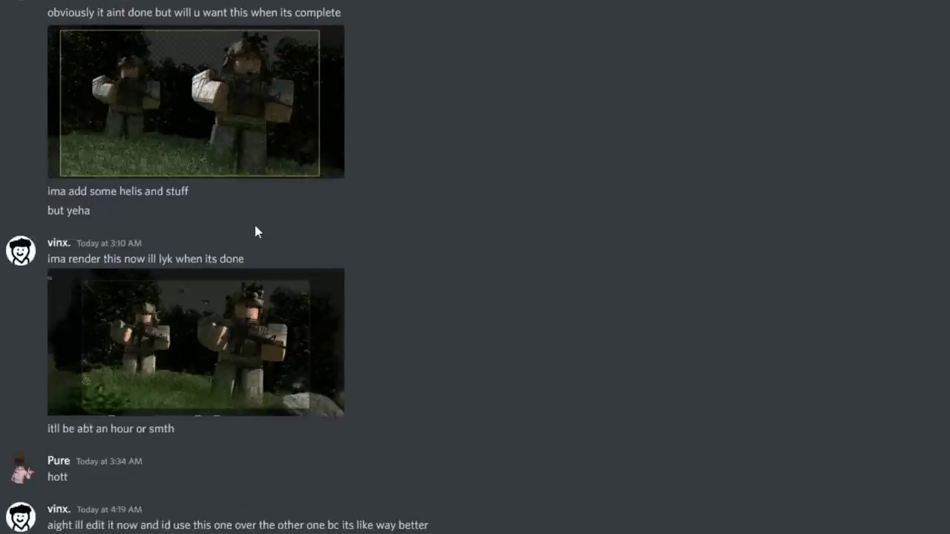
pyautogui.scroll(-1, 256, 221)
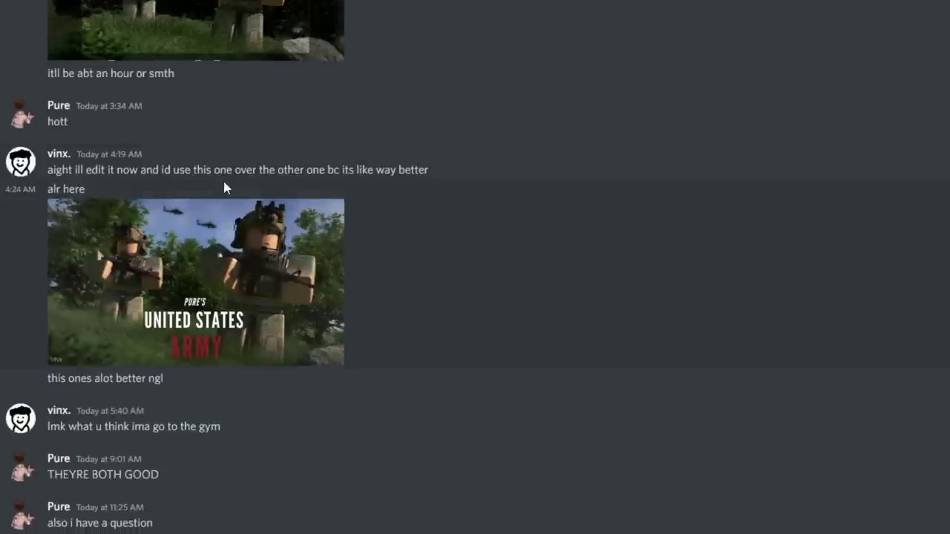
pyautogui.click(208, 311)
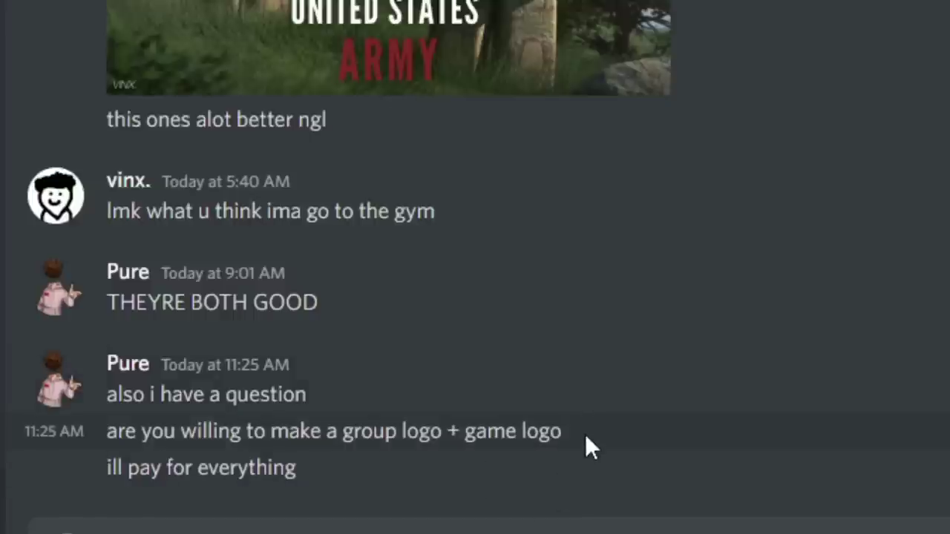
pyautogui.moveTo(584, 434); pyautogui.dragTo(352, 447)
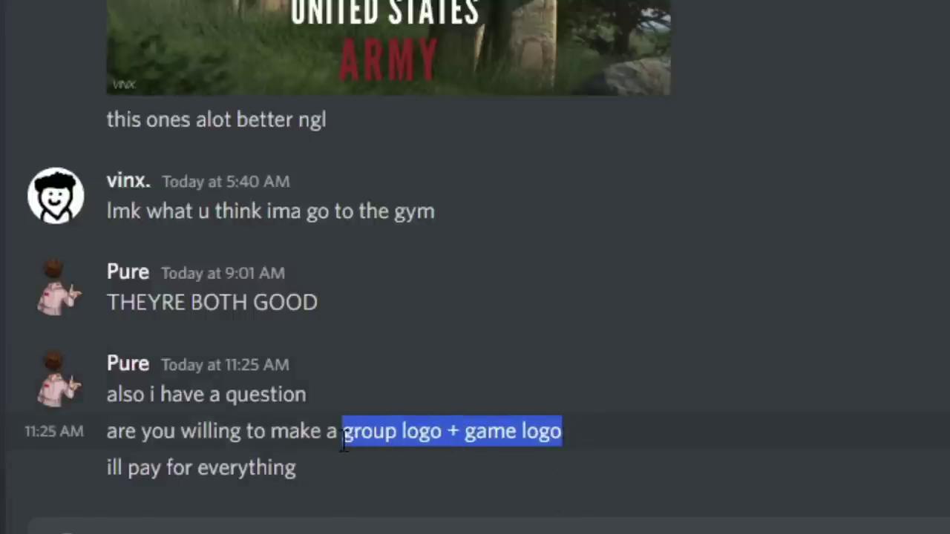
# Review the earlier chat with the graphics designer, back to the reference image and the agreement on a similar render
pyautogui.click(349, 438)
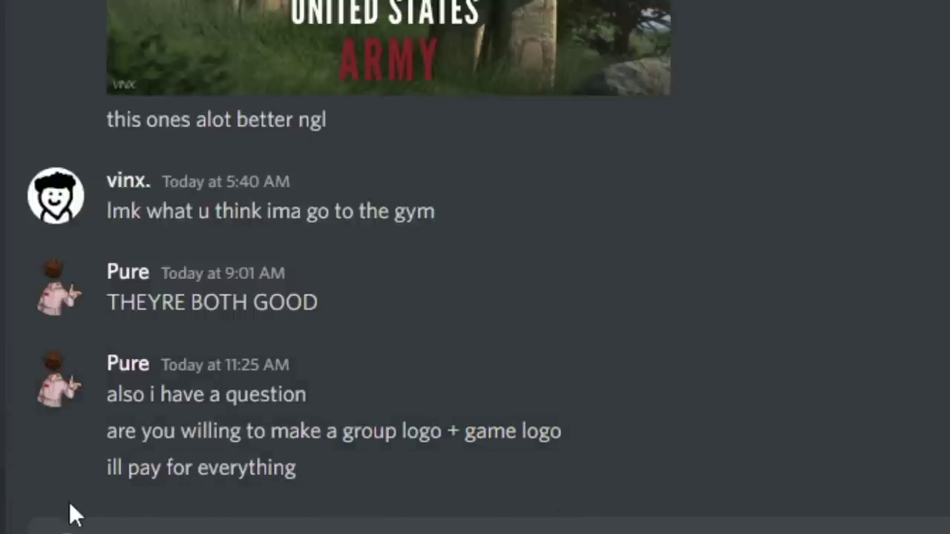
pyautogui.moveTo(69, 502); pyautogui.dragTo(88, 476)
pyautogui.click(911, 274)
pyautogui.scroll(15, 889, 268)
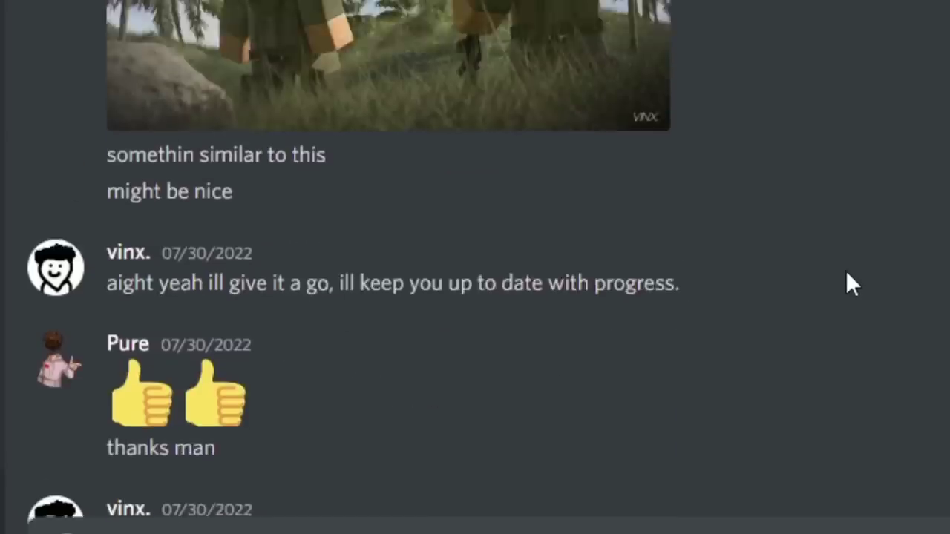
pyautogui.scroll(10, 846, 275)
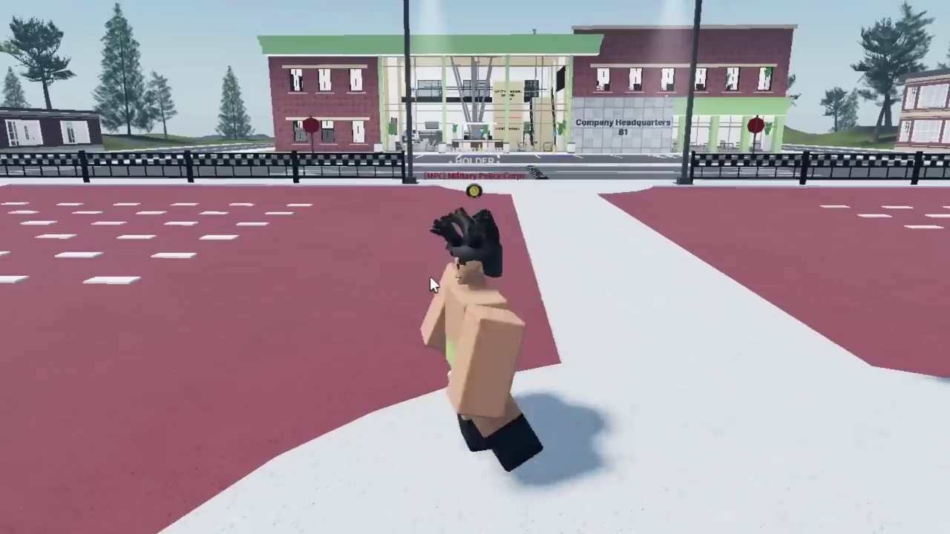
pyautogui.press('d')
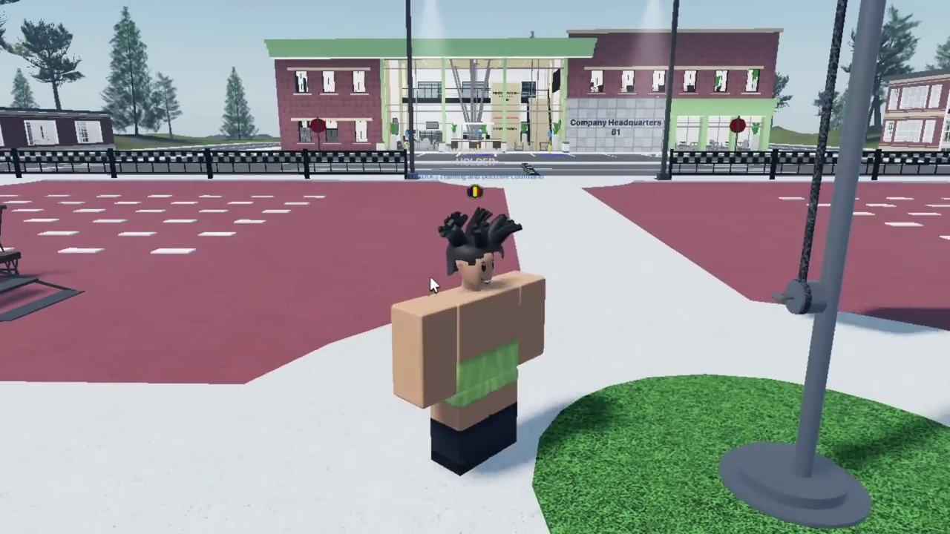
pyautogui.press('w')
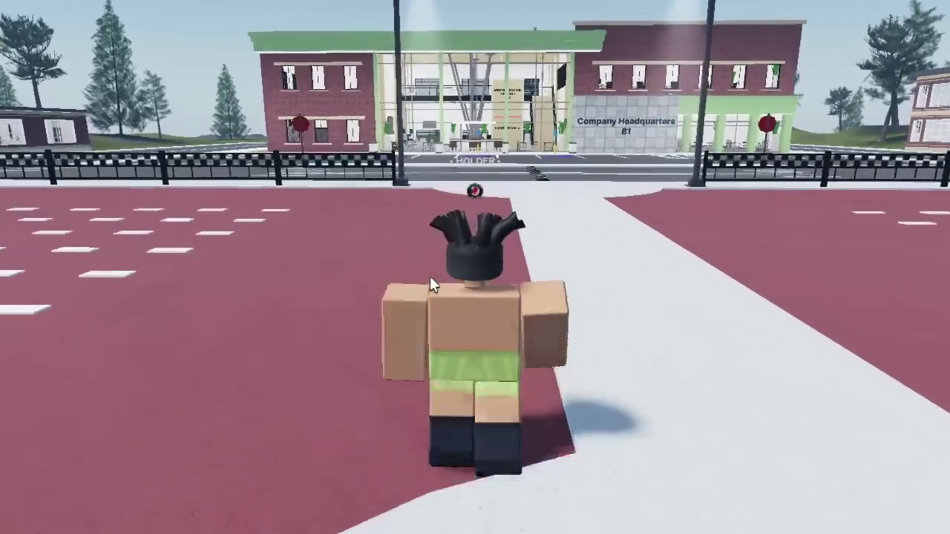
pyautogui.press('w')
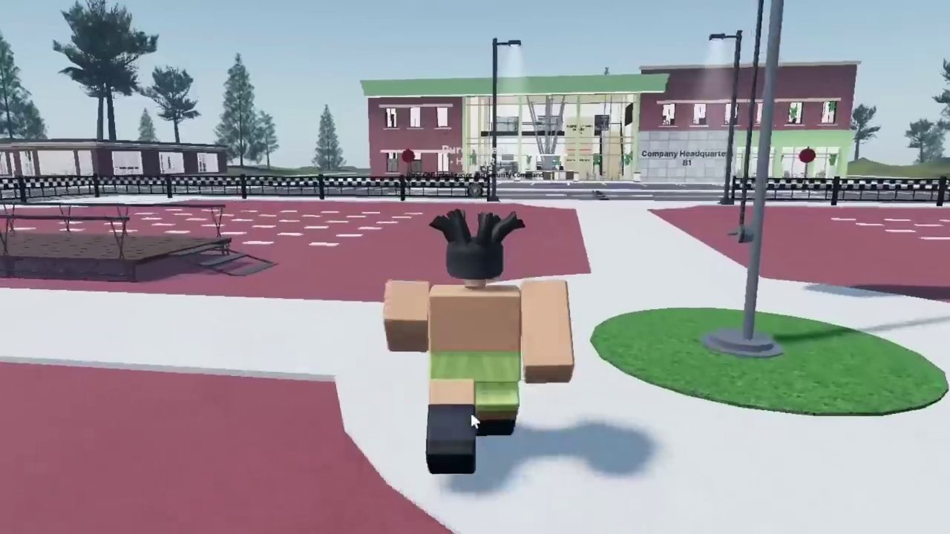
pyautogui.moveTo(469, 410); pyautogui.dragTo(463, 411, button='right')
pyautogui.press('w')
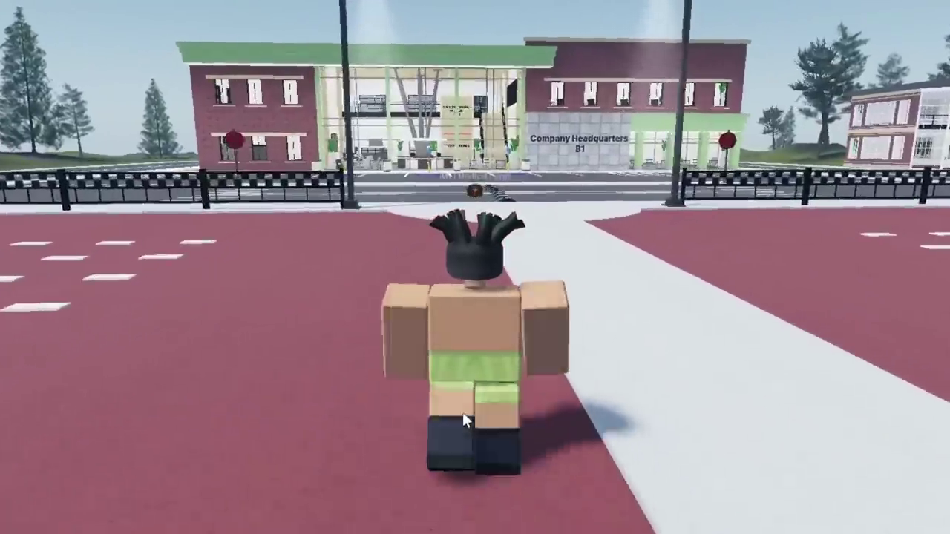
pyautogui.press('w')
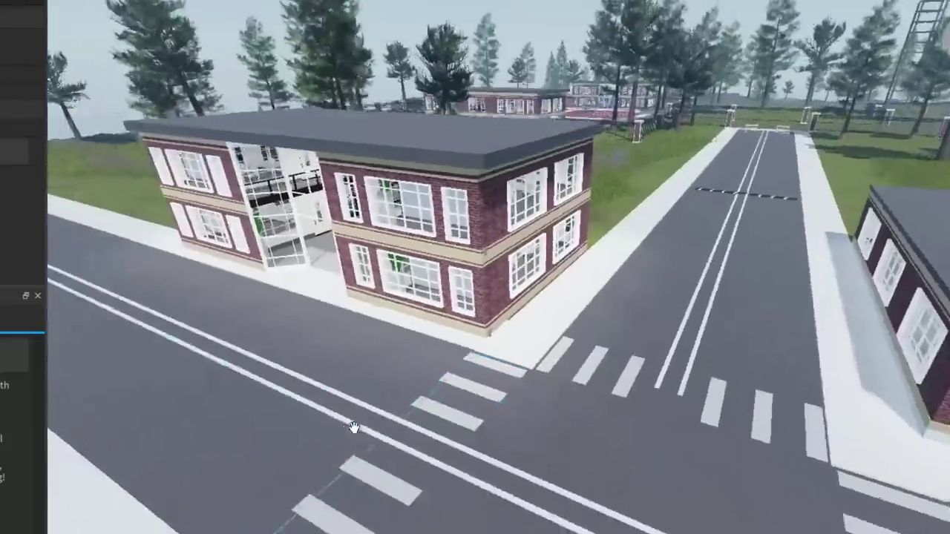
# In Roblox Studio, move the selected model up from under the water until it sits above the surface
pyautogui.moveTo(354, 427); pyautogui.dragTo(660, 293, button='right')
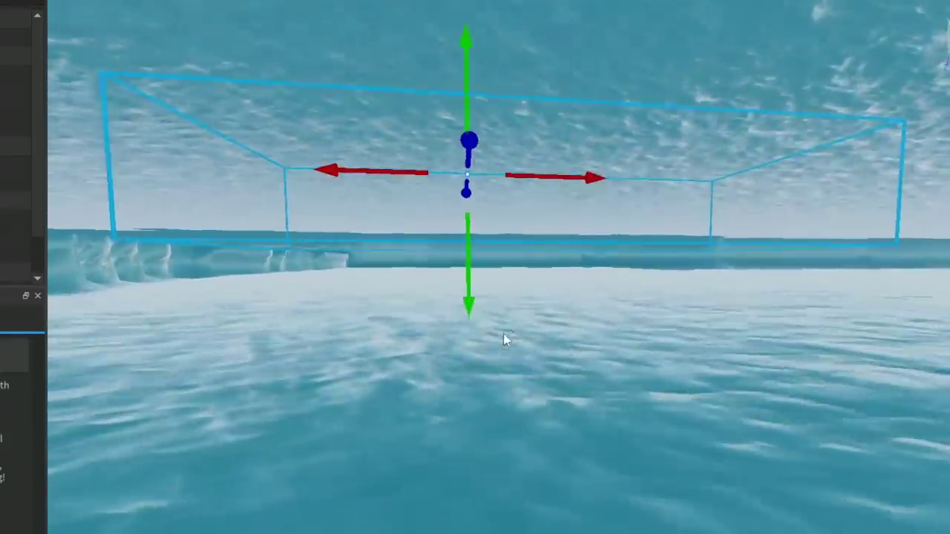
pyautogui.moveTo(468, 297); pyautogui.dragTo(504, 416)
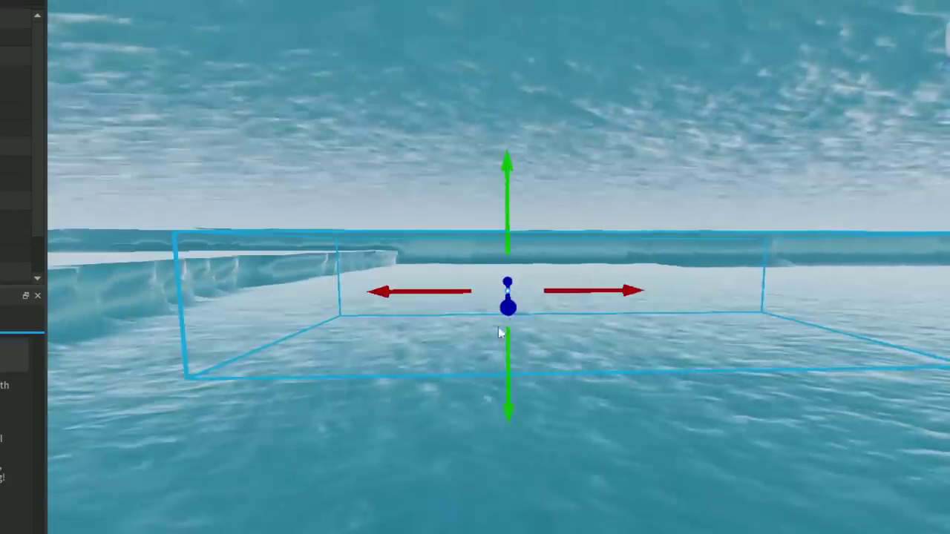
pyautogui.moveTo(504, 244); pyautogui.dragTo(515, 140)
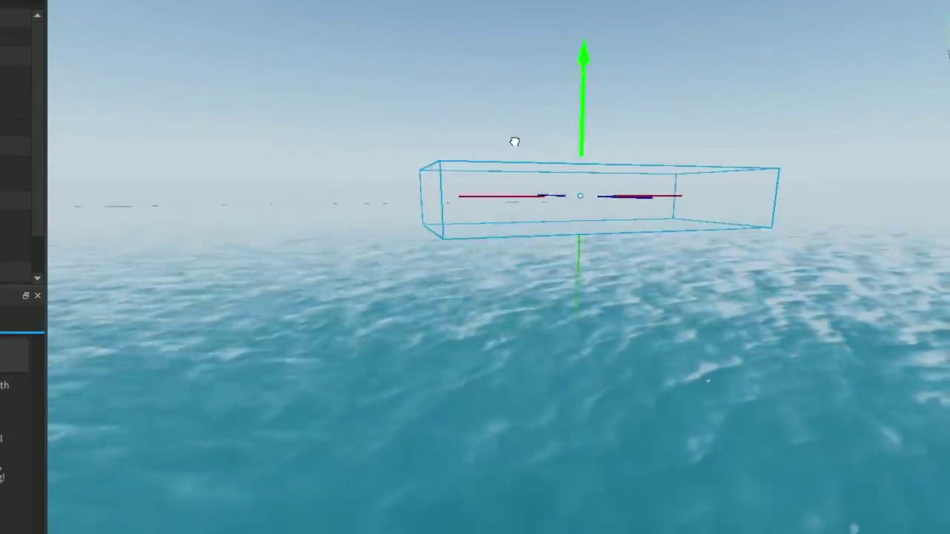
pyautogui.moveTo(606, 195)
pyautogui.mouseDown()
pyautogui.moveTo(628, 192)
pyautogui.moveTo(614, 197)
pyautogui.mouseUp()
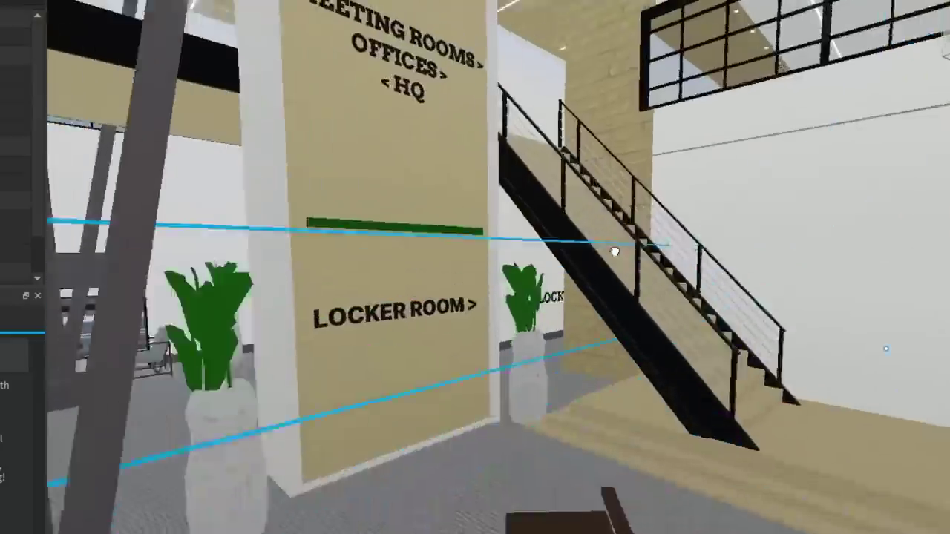
# Bring the selected model through the headquarters lobby and along the corridor into the locker room
pyautogui.scroll(6, 615, 250)
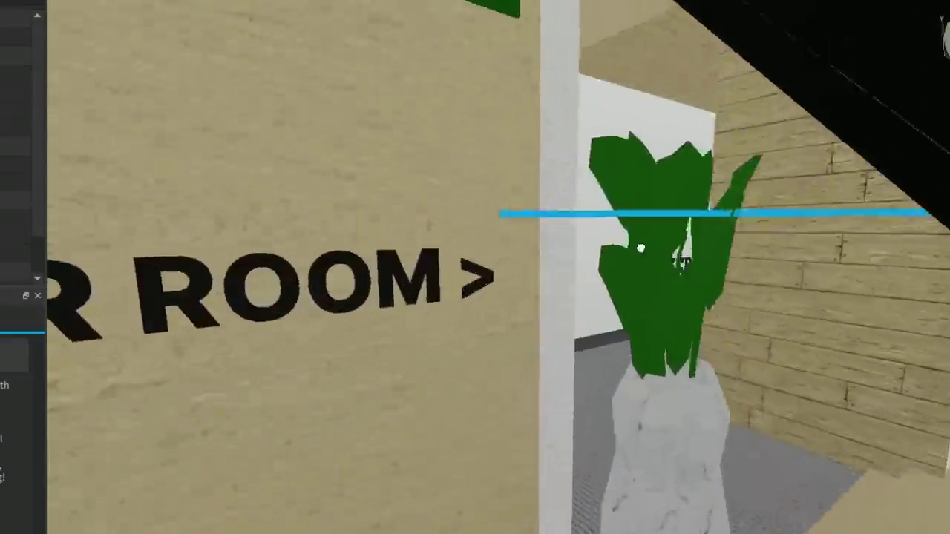
pyautogui.scroll(3, 640, 248)
pyautogui.moveTo(640, 247); pyautogui.dragTo(621, 255, button='right')
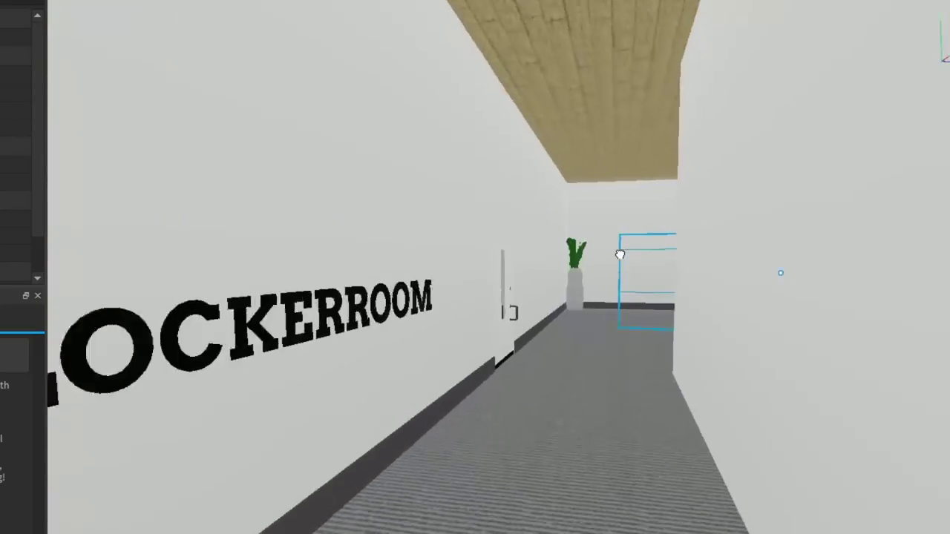
pyautogui.press('a')
pyautogui.press('w')
pyautogui.moveTo(620, 254); pyautogui.dragTo(570, 282, button='right')
pyautogui.press('e')
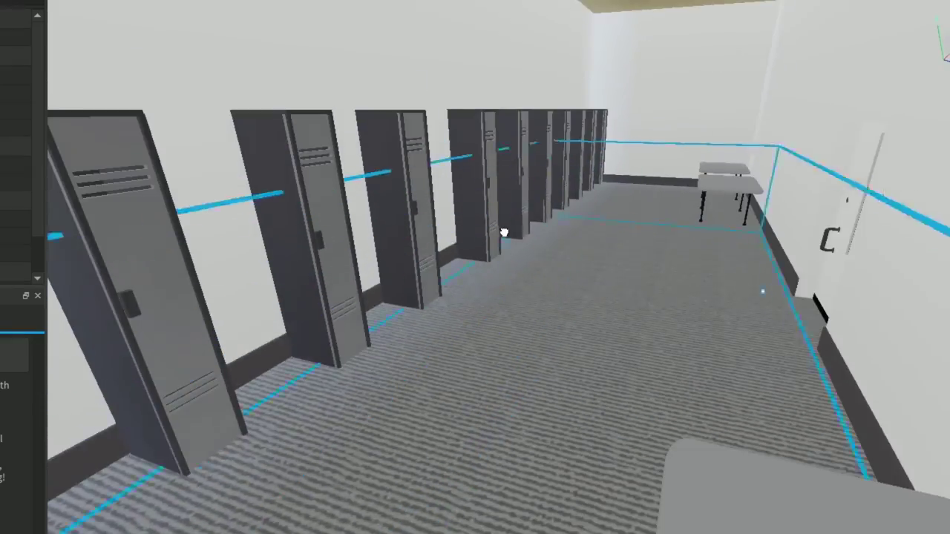
# Paste the rack of camouflage uniforms into the locker room and set it on the floor in front of the lockers
pyautogui.click(527, 246)
pyautogui.moveTo(528, 245); pyautogui.dragTo(512, 319, button='right')
pyautogui.press('e')
pyautogui.press('w')
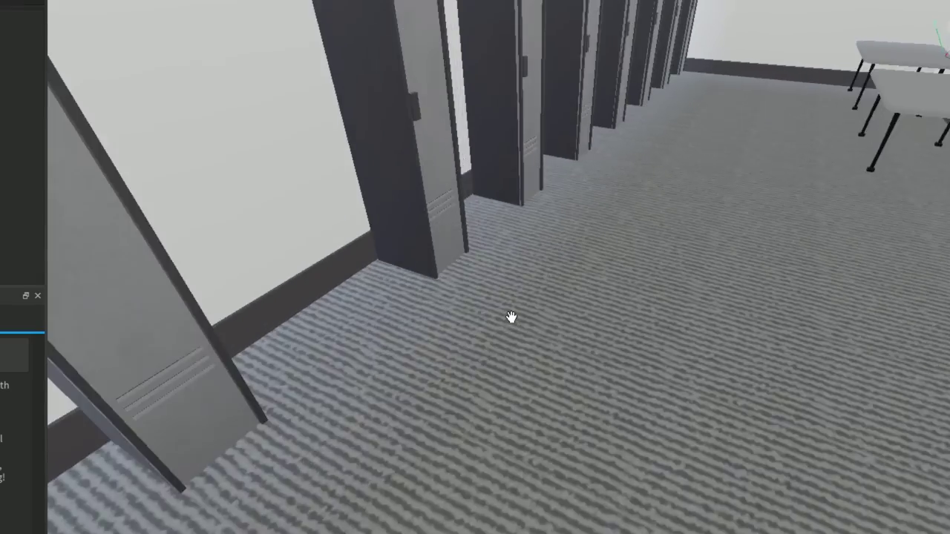
pyautogui.scroll(-3, 511, 317)
pyautogui.scroll(1, 512, 318)
pyautogui.hotkey('ctrl', 'v')
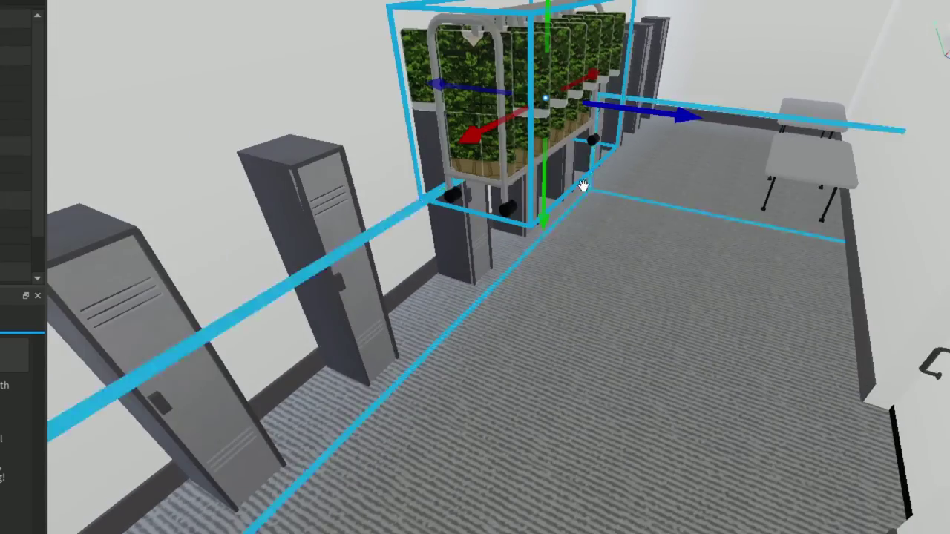
pyautogui.moveTo(517, 136); pyautogui.dragTo(468, 339)
pyautogui.moveTo(482, 272); pyautogui.dragTo(469, 339, button='right')
pyautogui.moveTo(468, 339); pyautogui.dragTo(507, 340)
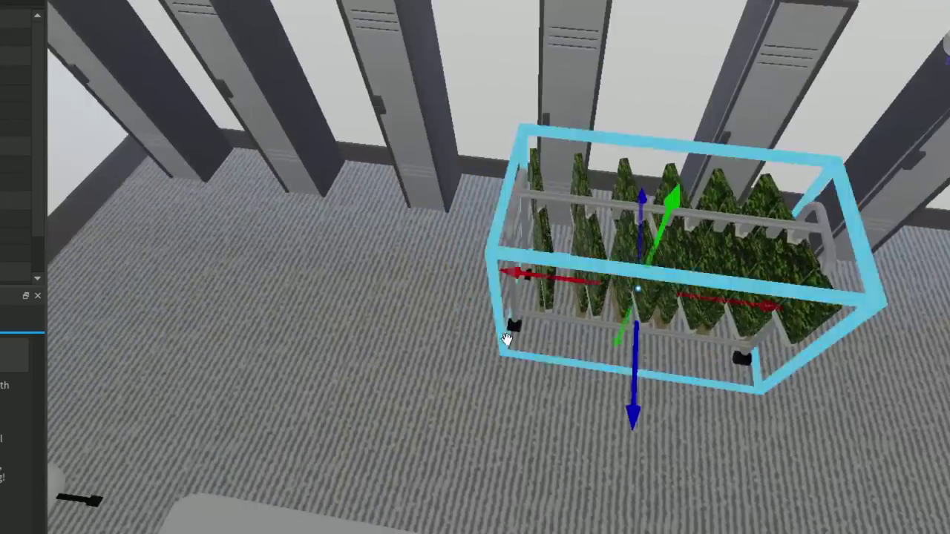
# Delete the two lockers behind the camouflage uniform rack to make room for it
pyautogui.moveTo(506, 340); pyautogui.dragTo(529, 229, button='right')
pyautogui.click(530, 229)
pyautogui.keyDown('ctrl'); pyautogui.click(676, 233); pyautogui.keyUp('ctrl')
pyautogui.press('Delete')
# Move the camouflage uniform rack against the wall into the gap in the locker row
pyautogui.moveTo(676, 233); pyautogui.dragTo(594, 452, button='right')
pyautogui.moveTo(594, 452); pyautogui.dragTo(545, 390)
pyautogui.moveTo(544, 390); pyautogui.dragTo(545, 389, button='right')
pyautogui.press('a')
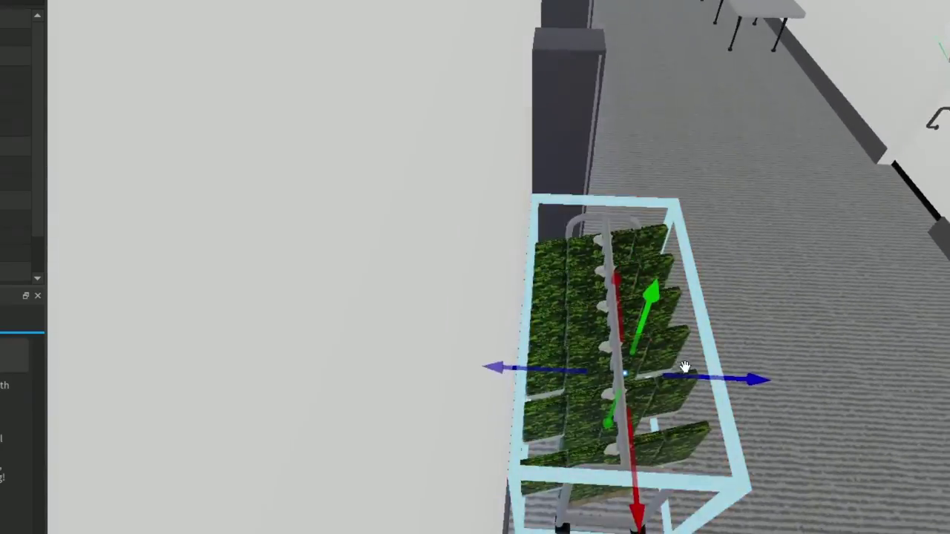
pyautogui.moveTo(685, 371); pyautogui.dragTo(675, 390)
# Place the rack of tan-shirt uniforms in the corner of the locker room, beyond the end locker
pyautogui.press('d')
pyautogui.moveTo(299, 486); pyautogui.dragTo(293, 490, button='right')
pyautogui.press('e')
pyautogui.press('d')
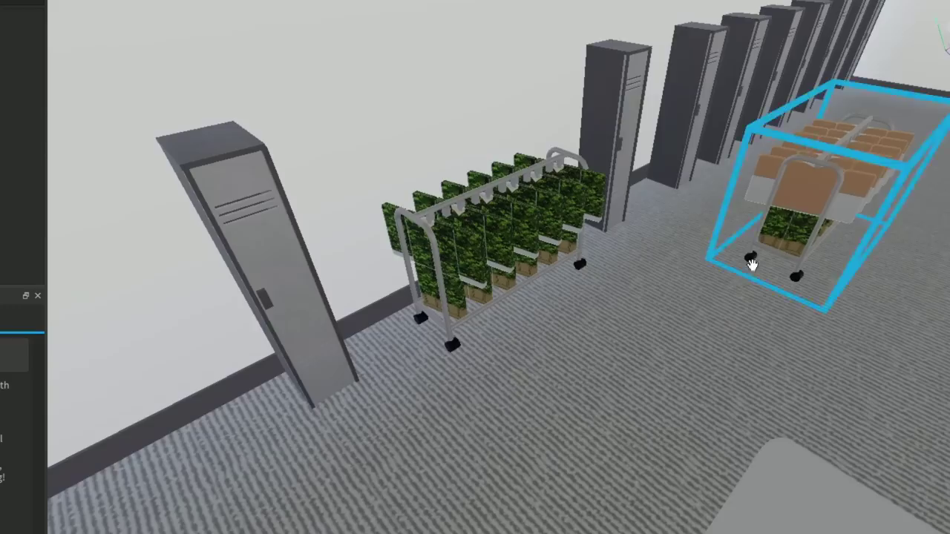
pyautogui.moveTo(753, 259); pyautogui.dragTo(402, 318, button='right')
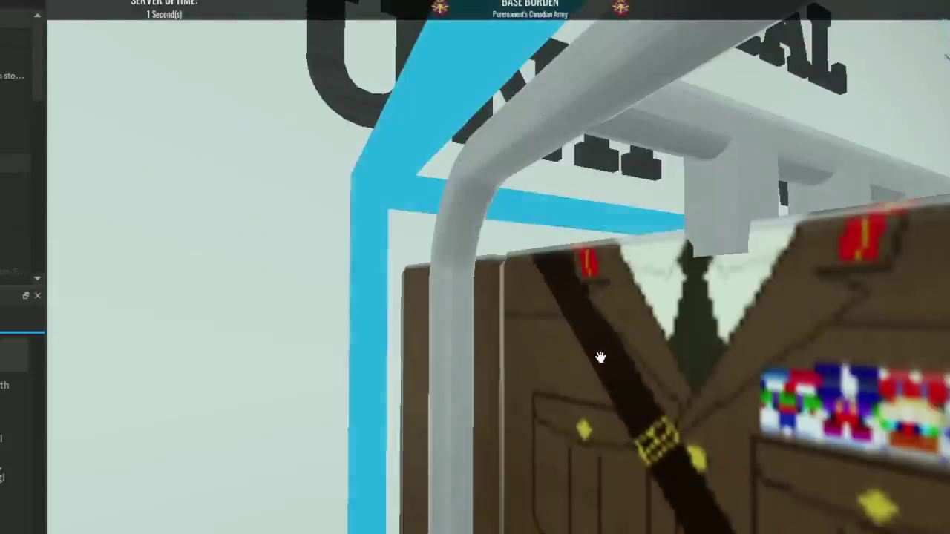
# Copy the brown formal uniform rack from the Base Borden place into the gap between the lockers at the room's far end
pyautogui.scroll(-5, 600, 356)
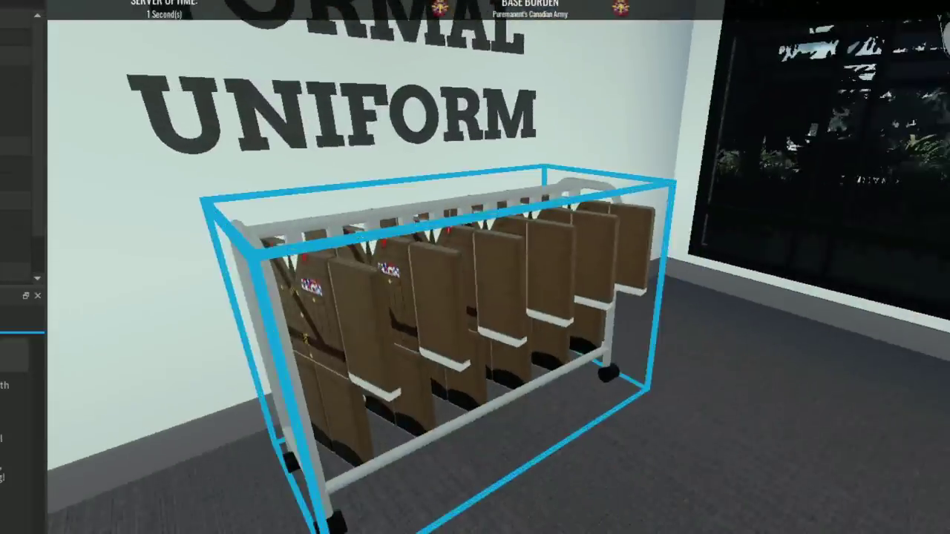
pyautogui.scroll(-2, 475, 297)
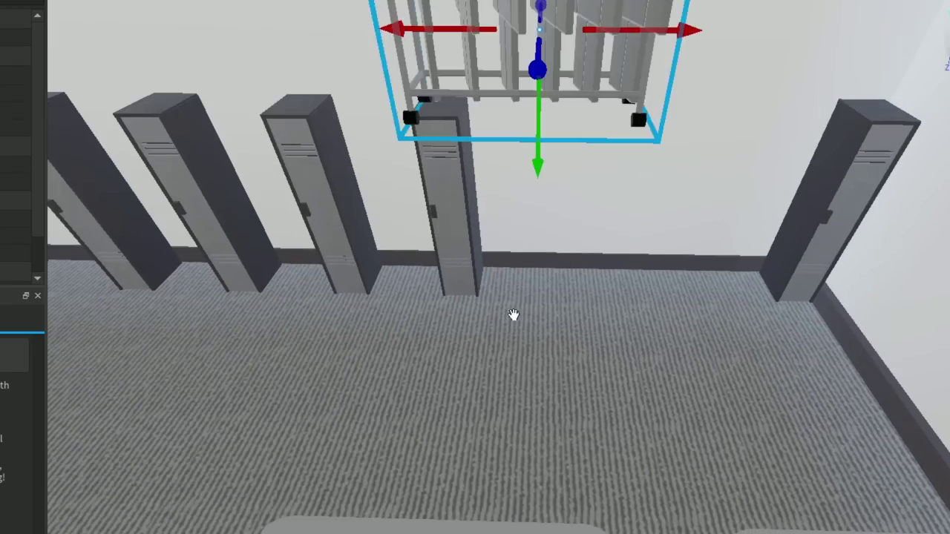
pyautogui.scroll(2, 513, 314)
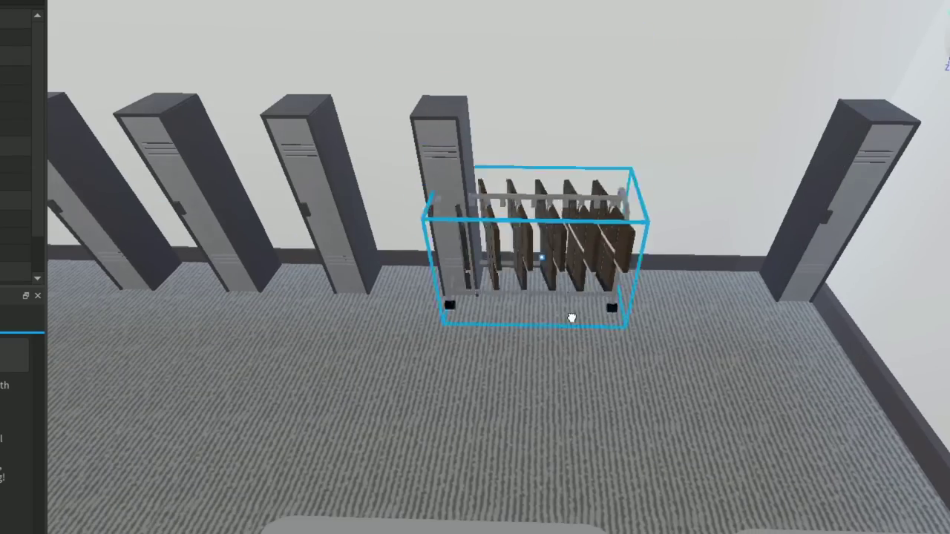
pyautogui.moveTo(572, 318); pyautogui.dragTo(615, 339)
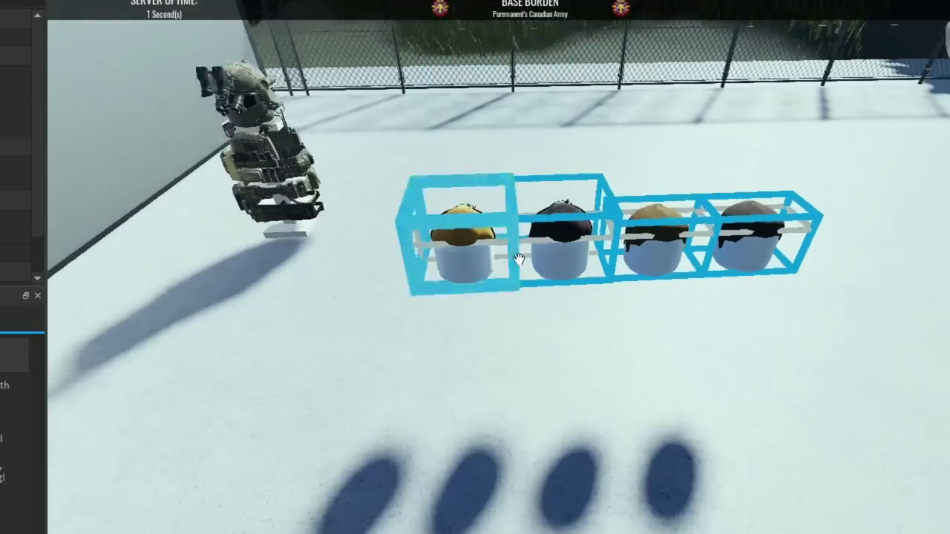
# Copy the four display heads with hair from the Base Borden place and bring them into the locker room
pyautogui.scroll(5, 577, 327)
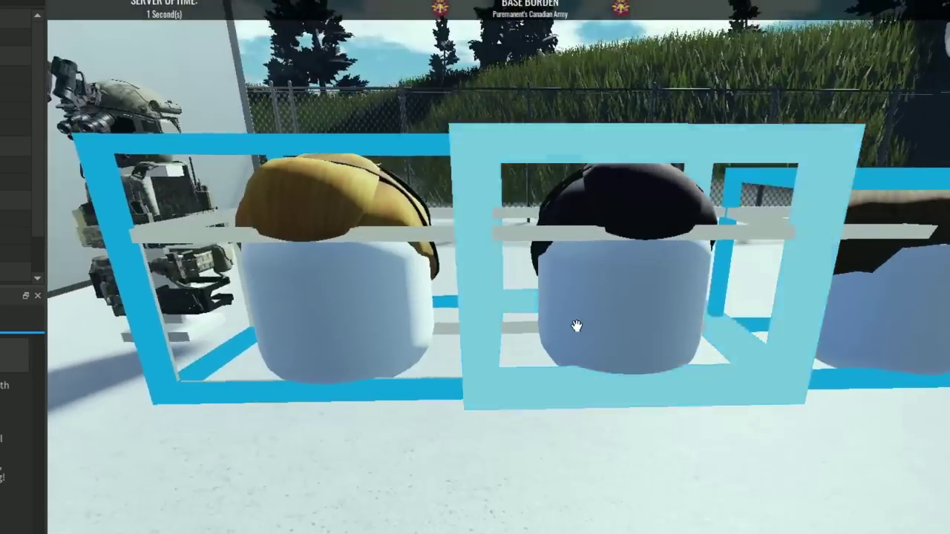
pyautogui.scroll(-4, 577, 326)
pyautogui.press('d')
pyautogui.click(596, 390)
pyautogui.press('e')
pyautogui.moveTo(598, 390); pyautogui.dragTo(598, 452, button='right')
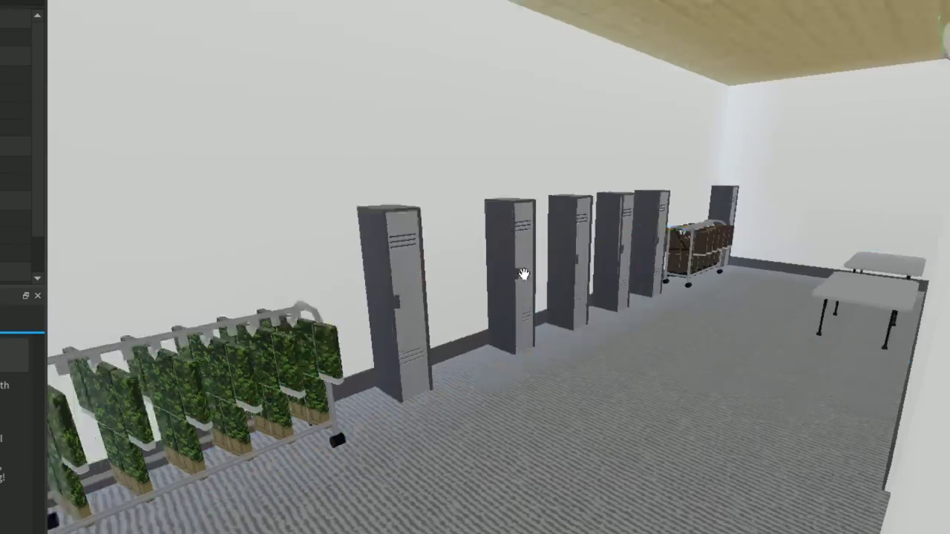
pyautogui.moveTo(519, 272); pyautogui.dragTo(534, 274, button='right')
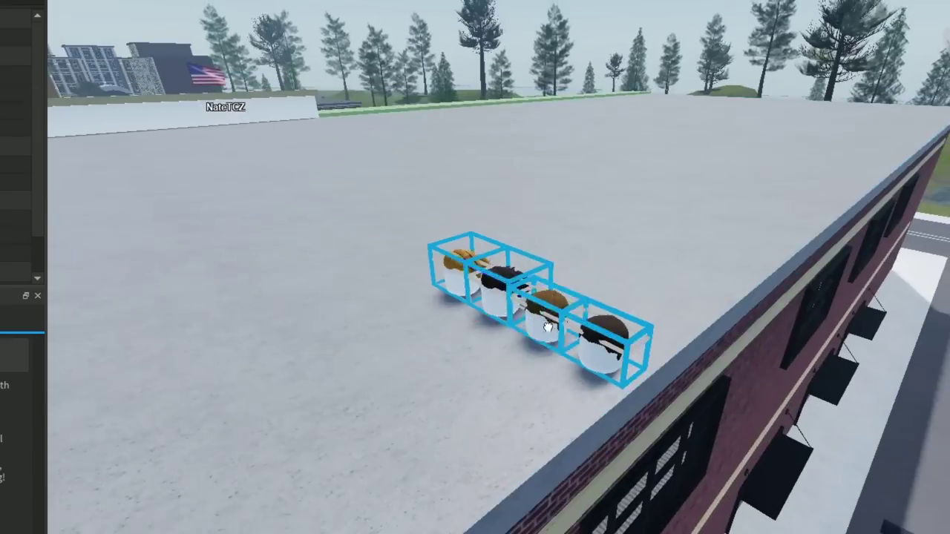
pyautogui.scroll(5, 485, 435)
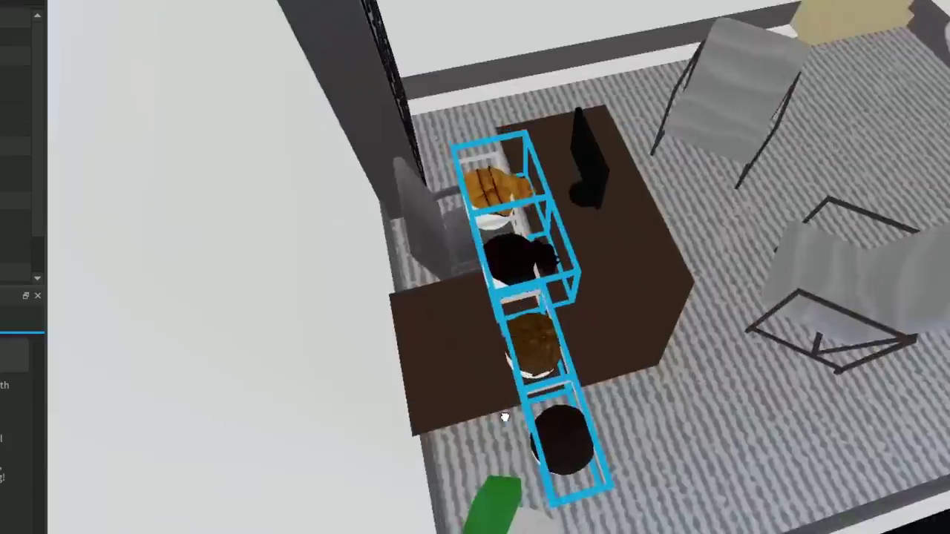
pyautogui.scroll(6, 504, 417)
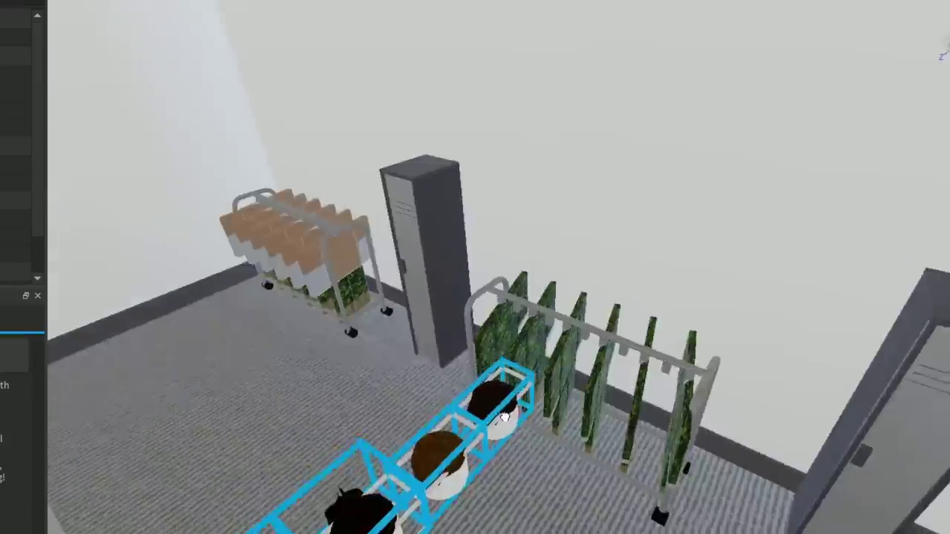
# Rotate the row of four display heads to line up with the table and set it on the tabletop
pyautogui.moveTo(505, 418); pyautogui.dragTo(511, 238, button='right')
pyautogui.moveTo(512, 237); pyautogui.dragTo(540, 223)
pyautogui.press('r')
pyautogui.press('t')
pyautogui.press('t')
pyautogui.press('t')
pyautogui.press('t')
pyautogui.press('t')
pyautogui.press('r')
pyautogui.press('t')
pyautogui.press('t')
pyautogui.press('t')
pyautogui.press('t')
pyautogui.press('t')
pyautogui.press('r')
pyautogui.press('t')
pyautogui.moveTo(559, 218); pyautogui.dragTo(541, 222, button='right')
pyautogui.moveTo(541, 222); pyautogui.dragTo(541, 223)
pyautogui.moveTo(541, 223); pyautogui.dragTo(625, 307, button='right')
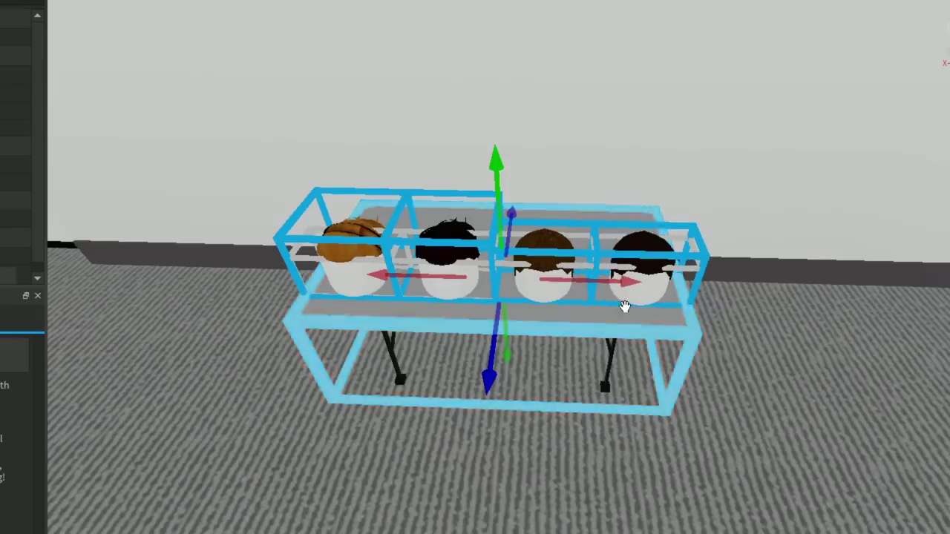
# Shift the table together with its four display heads toward the corner of the locker room
pyautogui.moveTo(603, 286); pyautogui.dragTo(625, 296)
pyautogui.moveTo(603, 286); pyautogui.dragTo(625, 296, button='right')
pyautogui.moveTo(626, 296); pyautogui.dragTo(584, 299)
pyautogui.moveTo(625, 297); pyautogui.dragTo(584, 299, button='right')
pyautogui.moveTo(584, 299); pyautogui.dragTo(522, 289)
pyautogui.moveTo(584, 299); pyautogui.dragTo(522, 289, button='right')
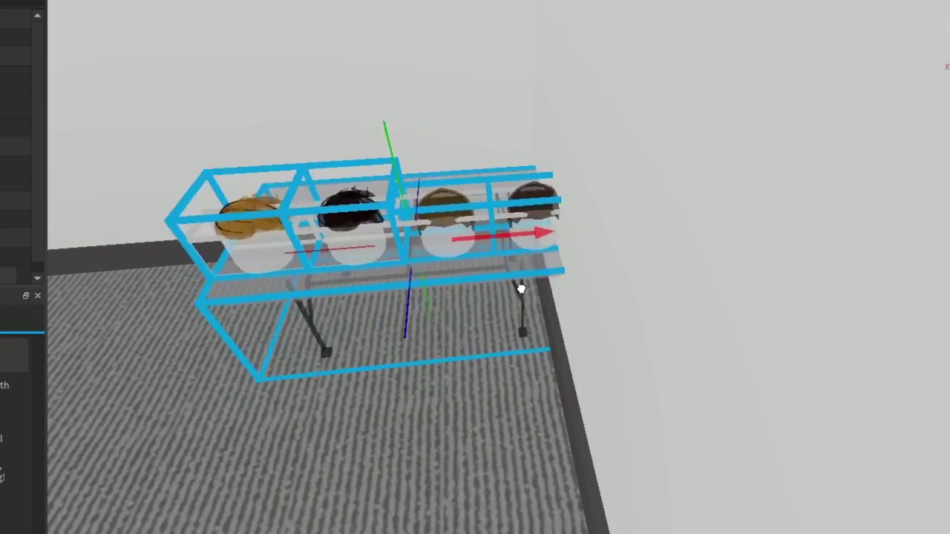
pyautogui.moveTo(522, 288); pyautogui.dragTo(606, 296)
pyautogui.moveTo(521, 288); pyautogui.dragTo(606, 296, button='right')
# Select only the four display heads, slide the row along the adjoining tables into place, and check the locker room layout
pyautogui.keyDown('ctrl'); pyautogui.click(612, 247); pyautogui.keyUp('ctrl')
pyautogui.hotkey('ctrl', 'd')
pyautogui.moveTo(587, 296); pyautogui.dragTo(529, 299)
pyautogui.moveTo(583, 295); pyautogui.dragTo(529, 299, button='right')
pyautogui.moveTo(529, 299); pyautogui.dragTo(527, 299)
pyautogui.moveTo(529, 299); pyautogui.dragTo(528, 299, button='right')
pyautogui.moveTo(528, 299); pyautogui.dragTo(542, 305)
pyautogui.moveTo(528, 299); pyautogui.dragTo(542, 305, button='right')
pyautogui.moveTo(542, 305); pyautogui.dragTo(546, 302)
pyautogui.moveTo(542, 305); pyautogui.dragTo(547, 301, button='right')
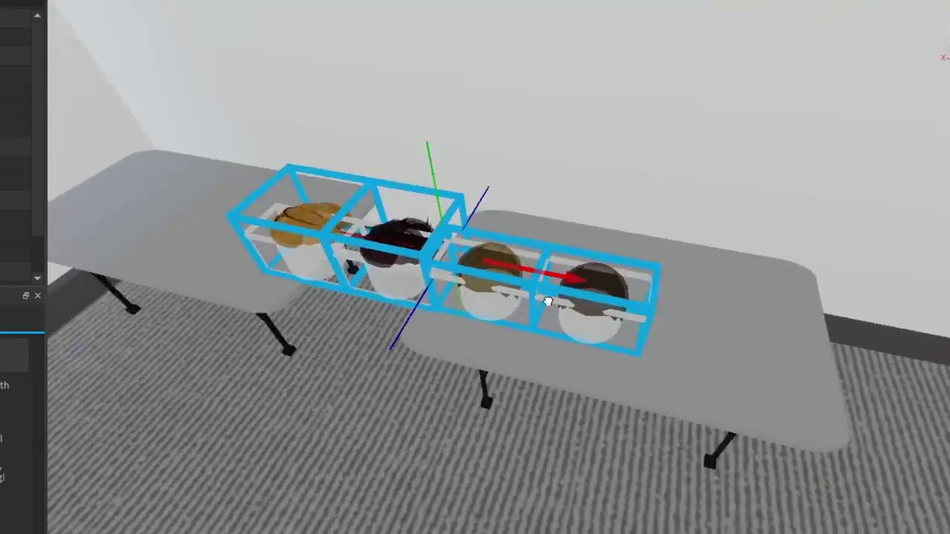
pyautogui.moveTo(547, 301); pyautogui.dragTo(554, 290)
pyautogui.moveTo(547, 301); pyautogui.dragTo(554, 289, button='right')
pyautogui.press('a')
pyautogui.moveTo(554, 289); pyautogui.dragTo(676, 292)
pyautogui.press('s')
pyautogui.click(594, 316)
pyautogui.moveTo(676, 292); pyautogui.dragTo(443, 348, button='right')
pyautogui.press('w')
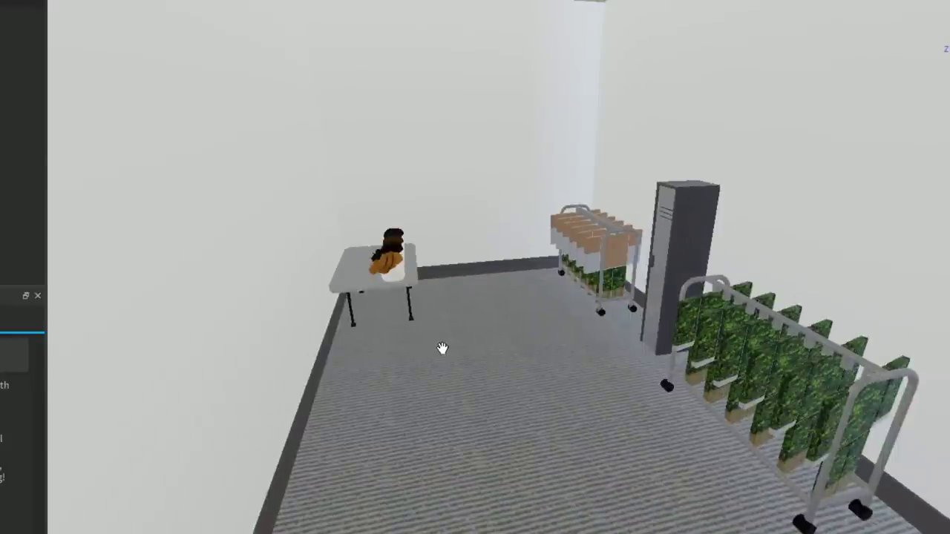
pyautogui.moveTo(442, 348); pyautogui.dragTo(317, 433, button='right')
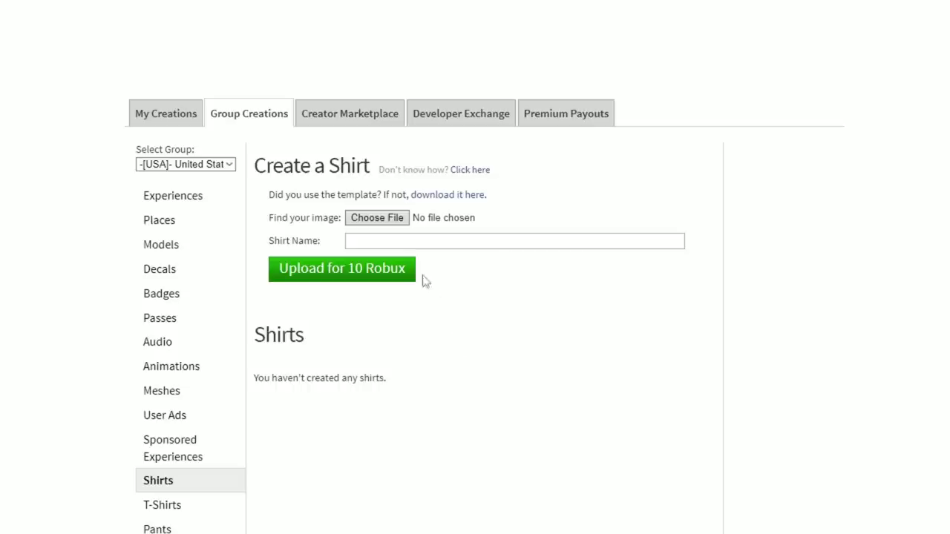
# Name the camo shirt.png group shirt "[+] Combat Uniform" and upload it for 10 Robux
pyautogui.tripleClick(399, 244)
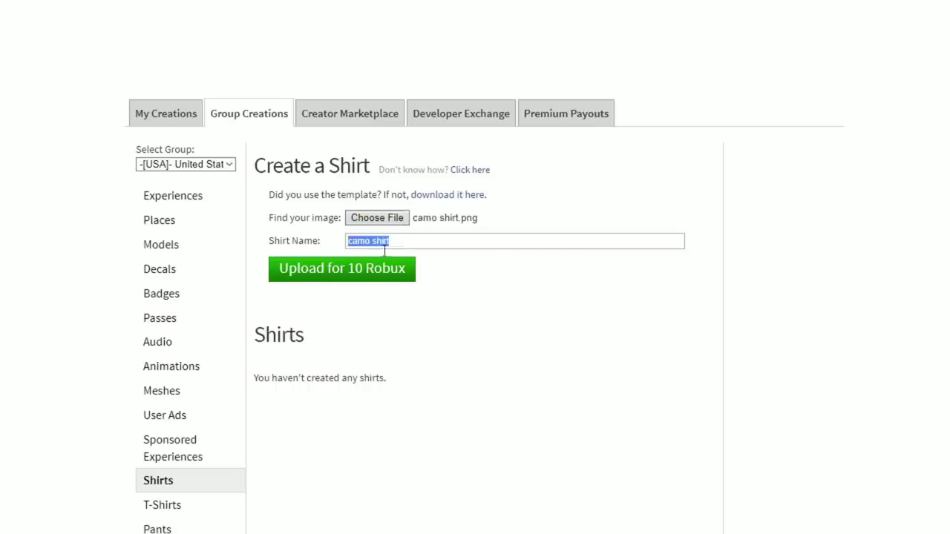
pyautogui.write('[+] Combat Uni')
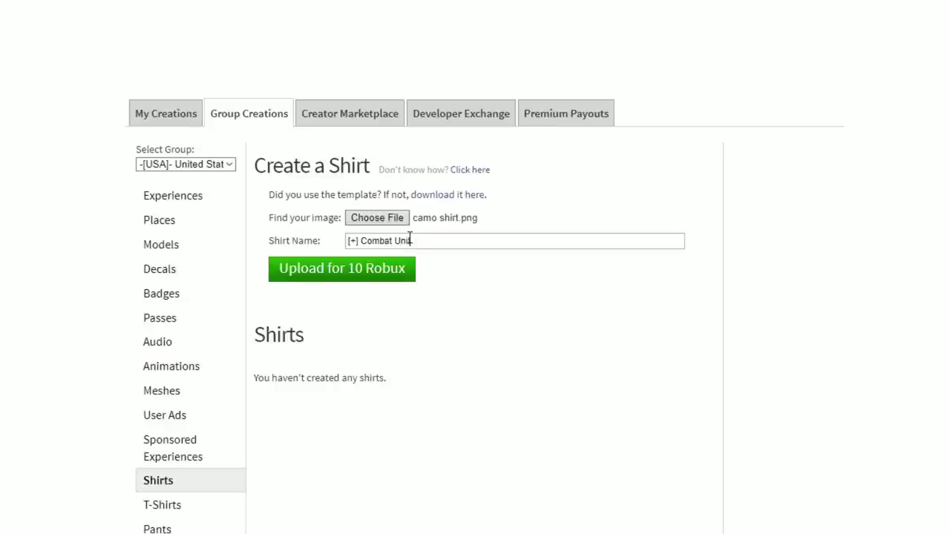
pyautogui.write('form')
pyautogui.click(352, 273)
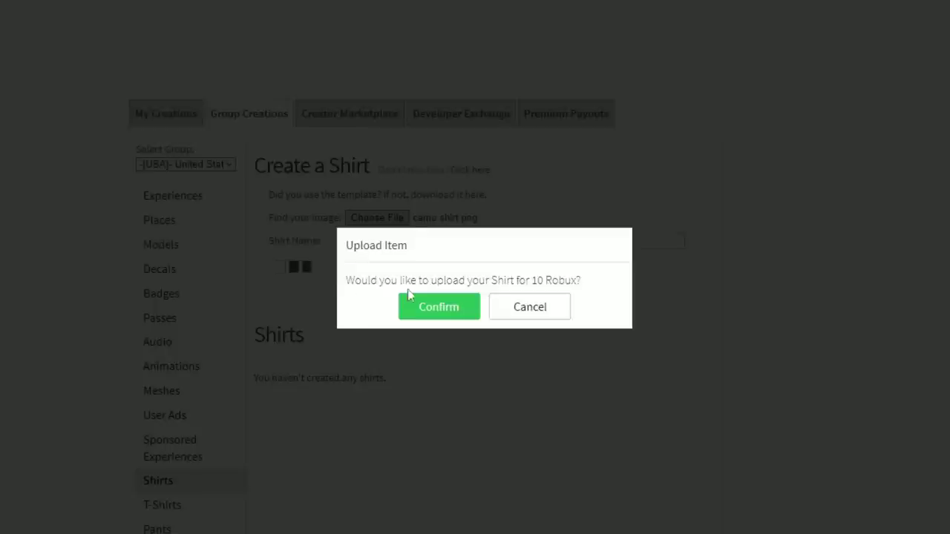
pyautogui.click(409, 300)
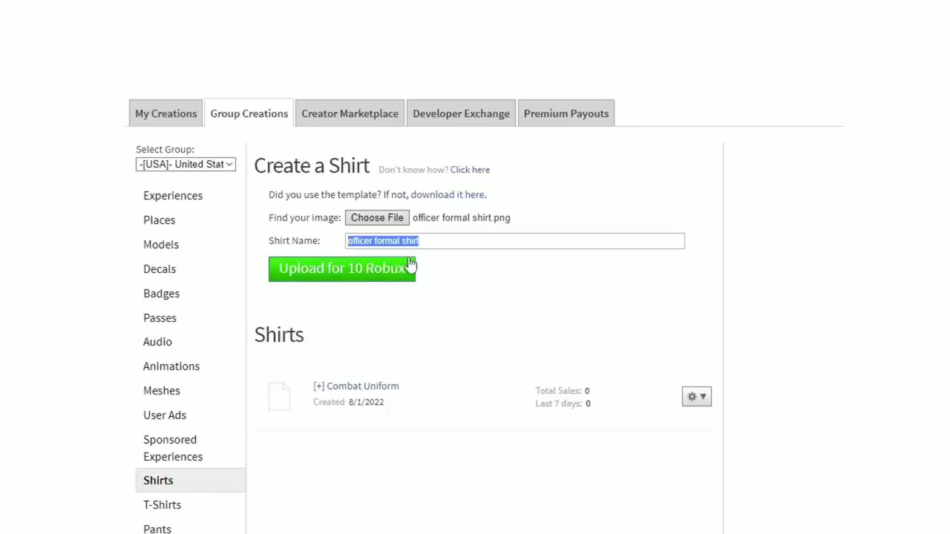
# Name the officer formal shirt.png upload "[+] Officer Service Uniform" and the pt shirt.png upload "[+] Physical Training Uniform"
pyautogui.write('[+')
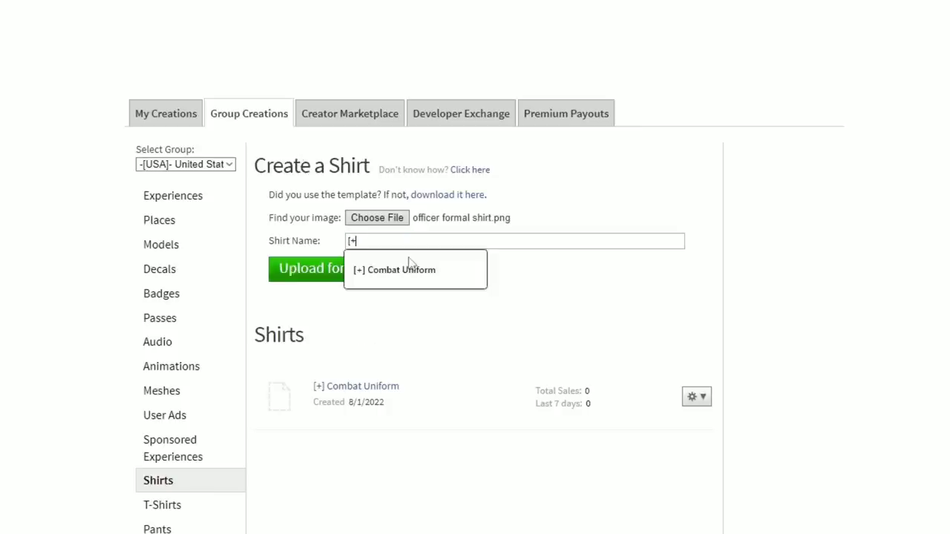
pyautogui.write('] Officer Service Unifo')
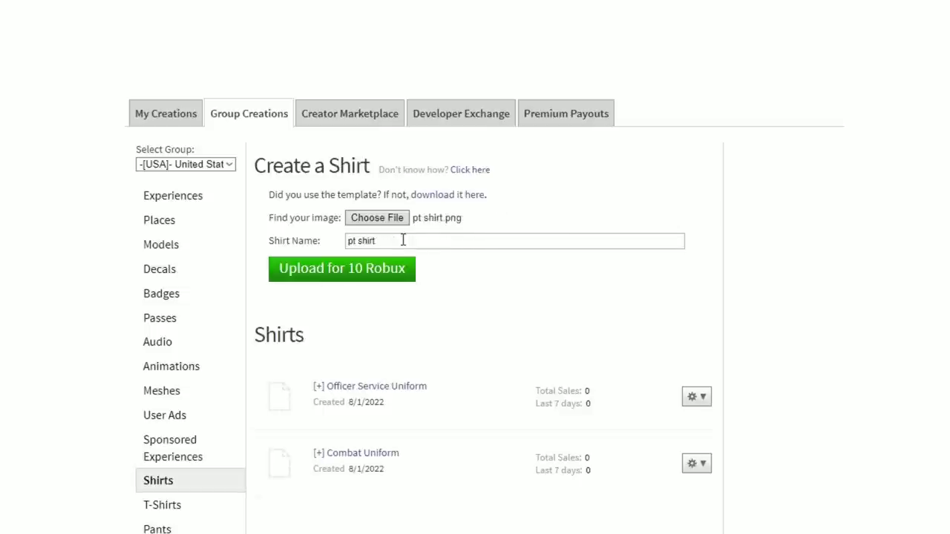
pyautogui.click(403, 239)
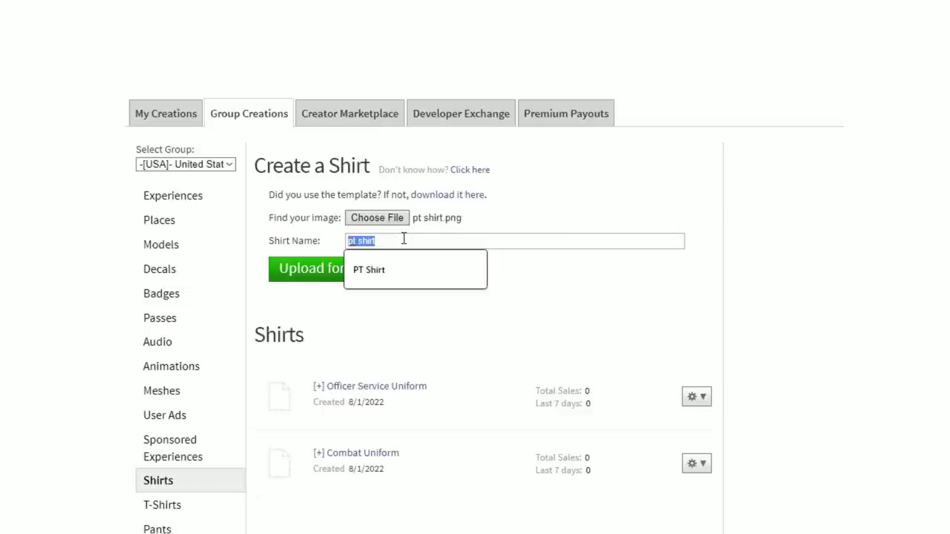
pyautogui.write('[+]')
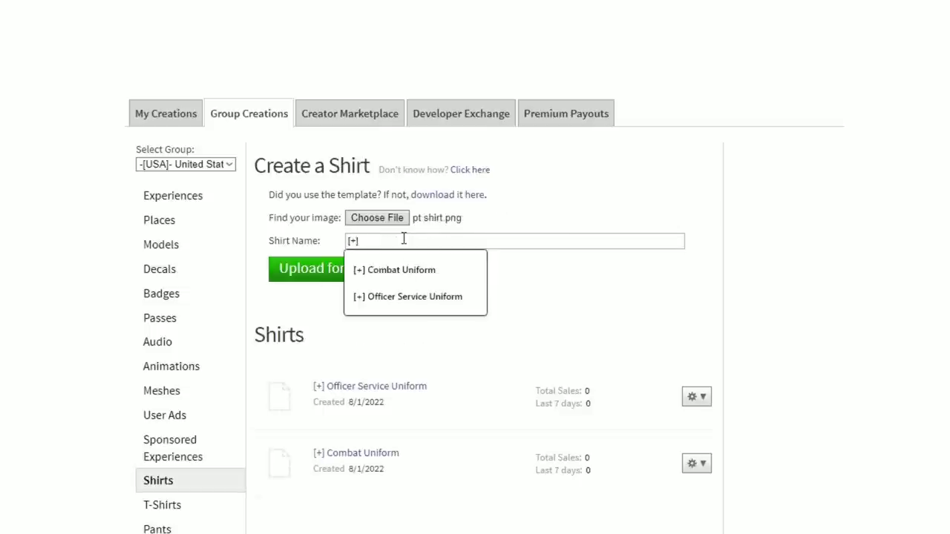
pyautogui.write(' Physical Training Uniform')
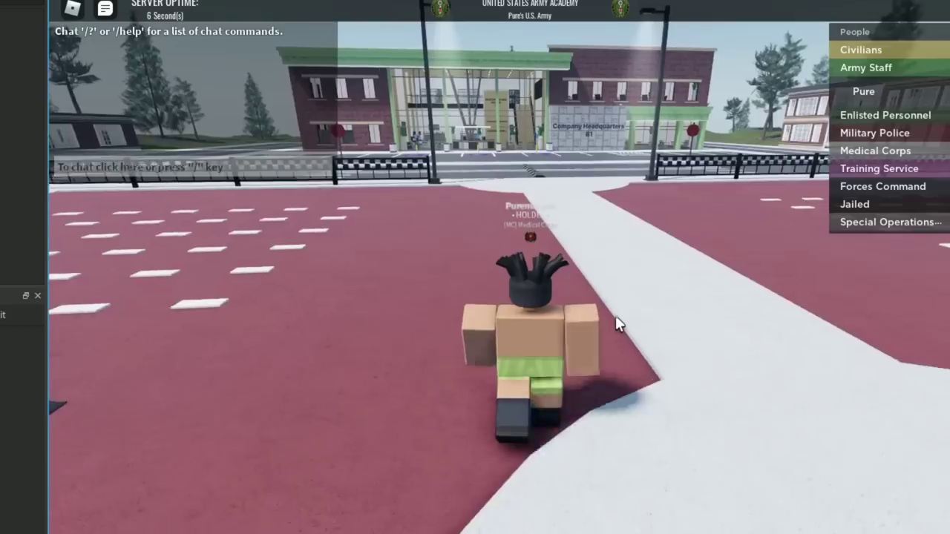
# Walk the character across the field and road to the Company Headquarters B1 building in the play test
pyautogui.press('w')
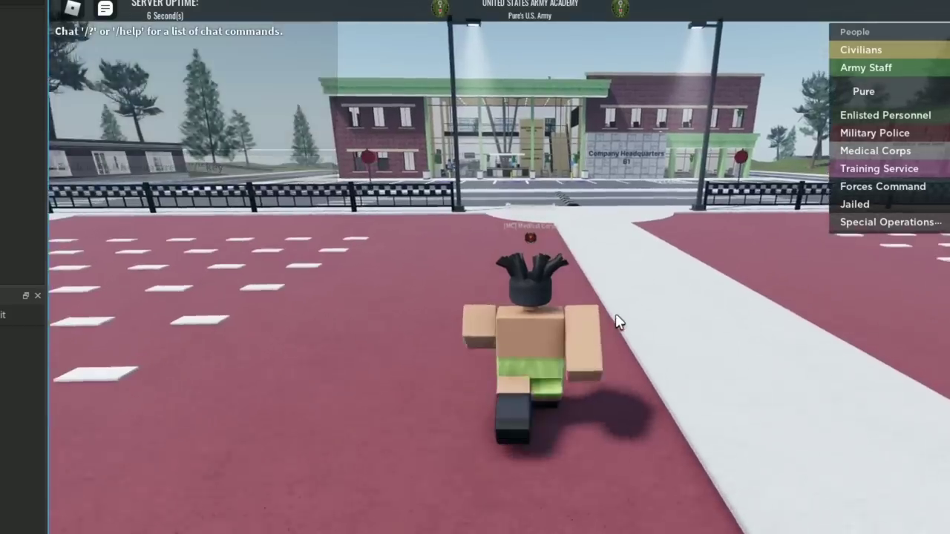
pyautogui.press('w')
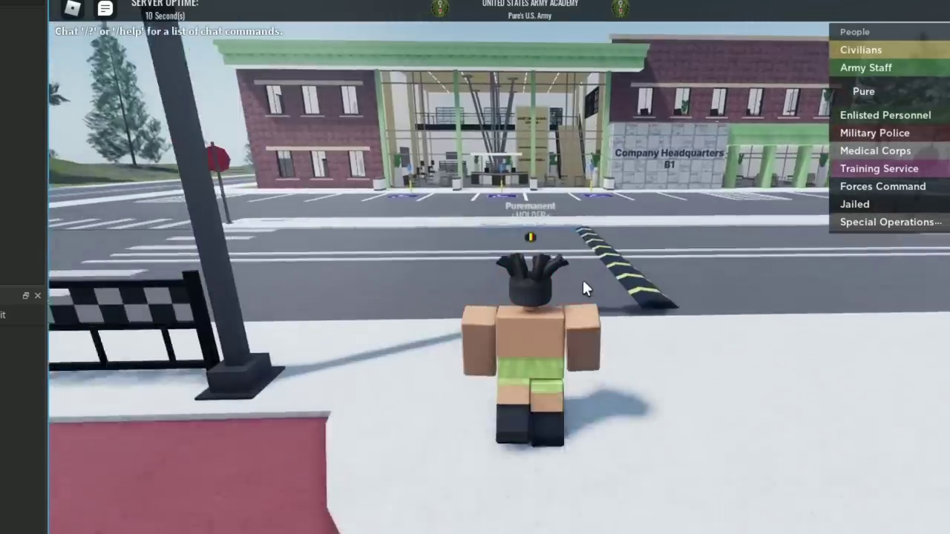
pyautogui.press('w')
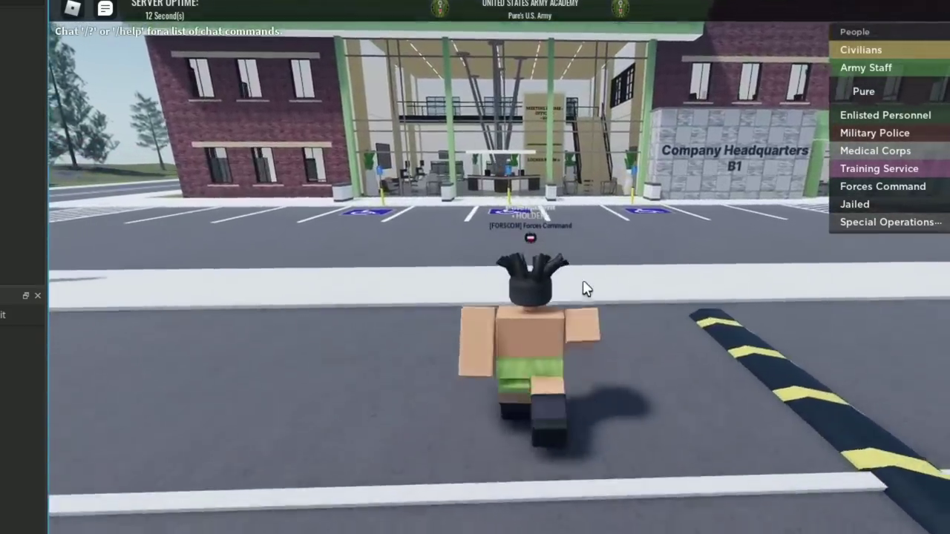
pyautogui.press('w')
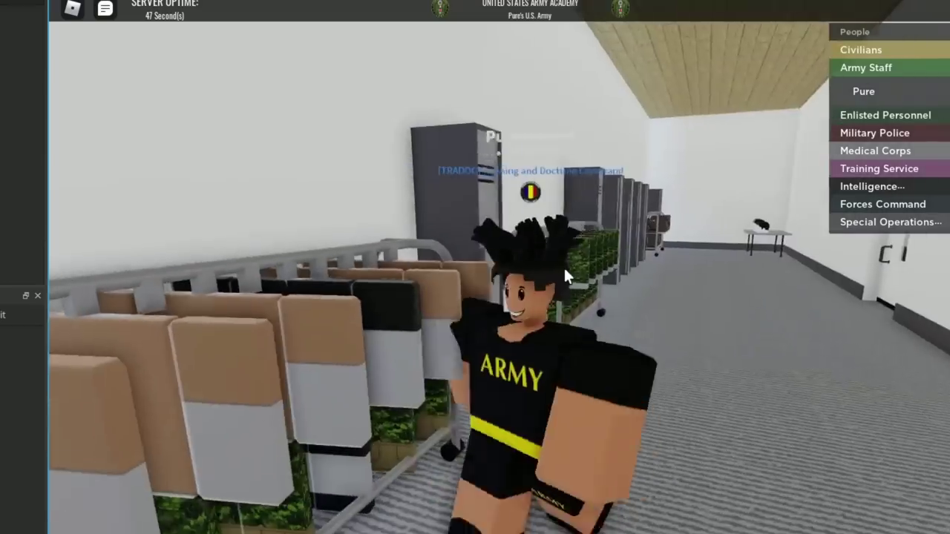
# Walk through the locker room past the uniform racks and display heads, and continue into the headquarters lobby
pyautogui.press('w')
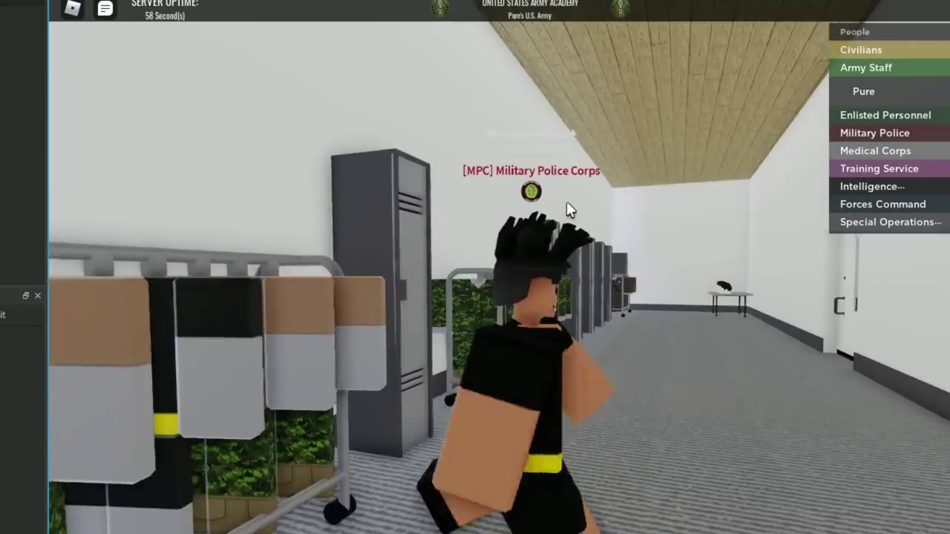
pyautogui.press('s')
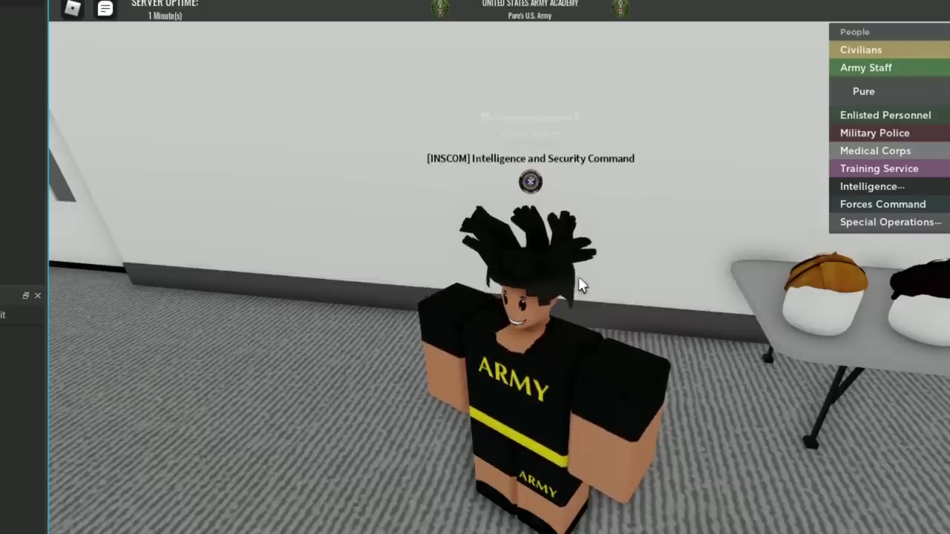
pyautogui.press('d')
pyautogui.moveTo(629, 312); pyautogui.dragTo(629, 313, button='right')
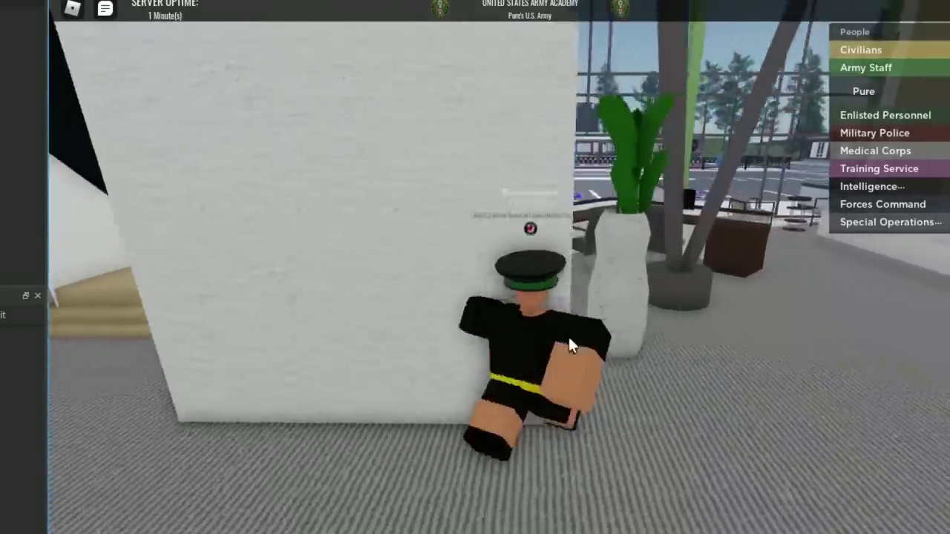
pyautogui.press('w')
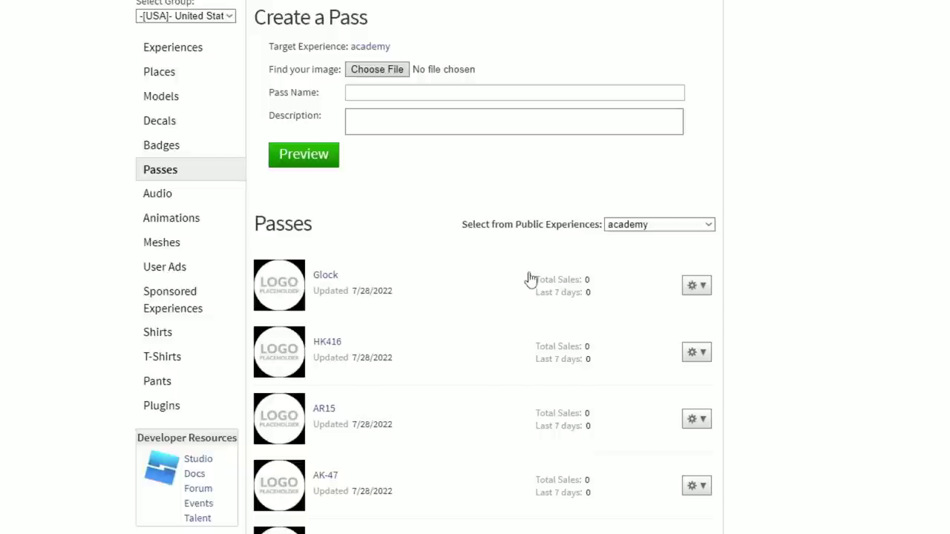
# Look through the academy experience's passes and put the Glock pass on sale for 149 Robux
pyautogui.scroll(-3, 530, 279)
pyautogui.scroll(1, 435, 153)
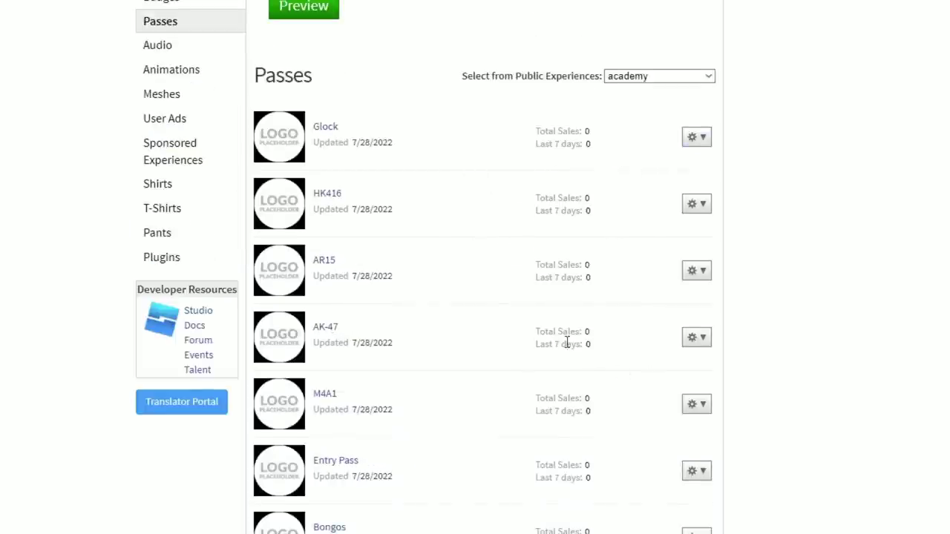
pyautogui.scroll(-1, 566, 342)
pyautogui.scroll(4, 210, 255)
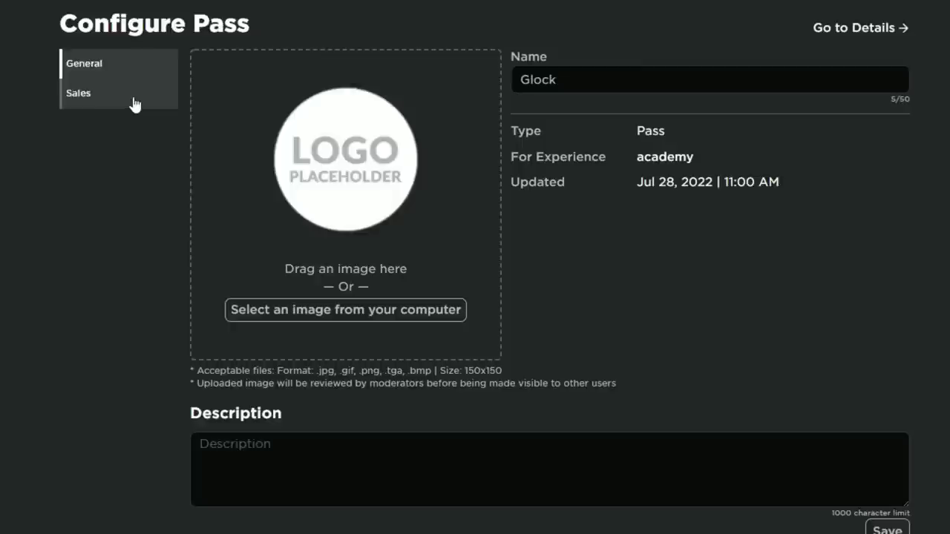
pyautogui.click(134, 102)
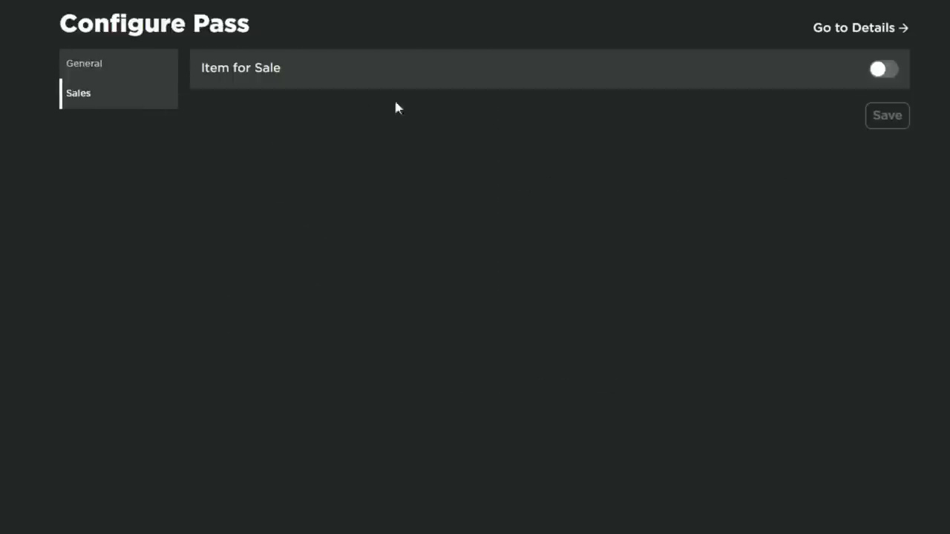
pyautogui.click(882, 71)
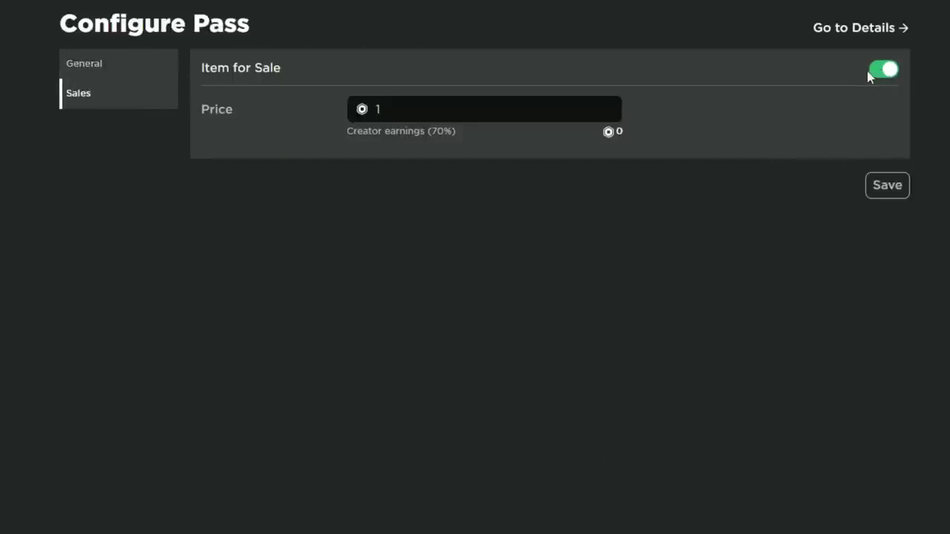
pyautogui.press('Tab')
pyautogui.press('BackSpace')
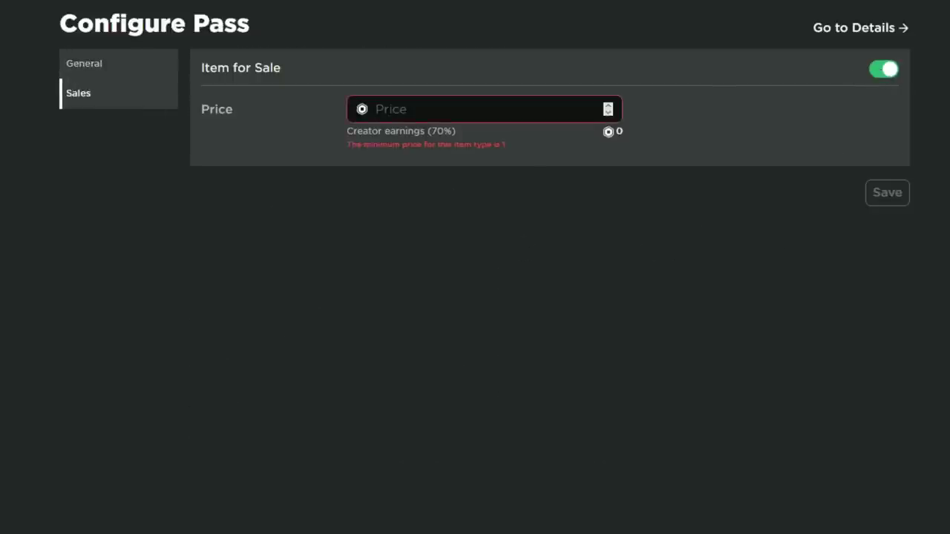
pyautogui.write('149')
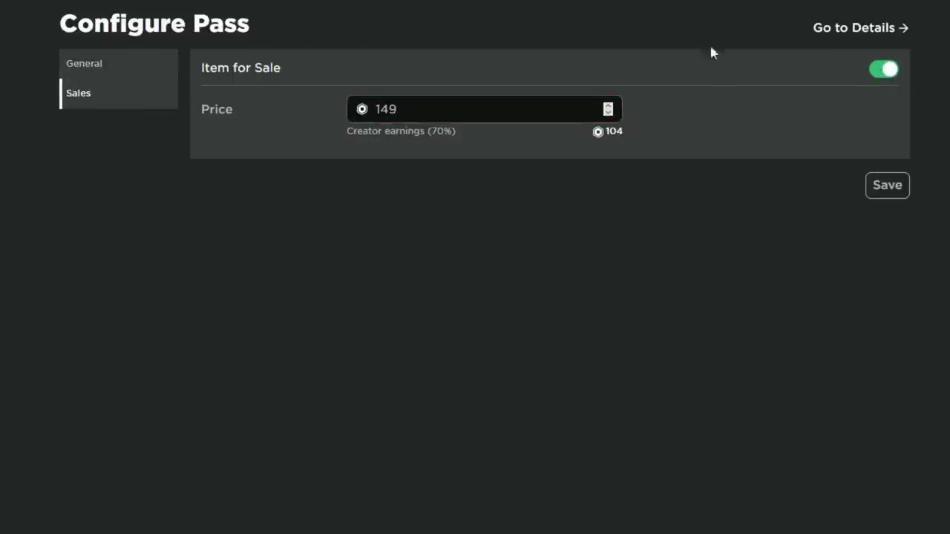
pyautogui.click(888, 186)
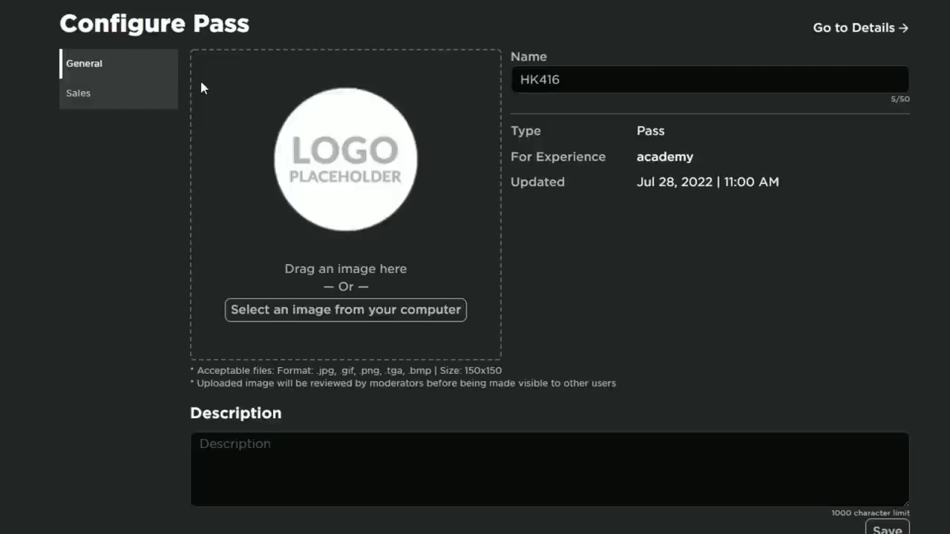
# Put the HK416 pass on sale and save it, and enable the sale of the AR15 pass
pyautogui.click(150, 101)
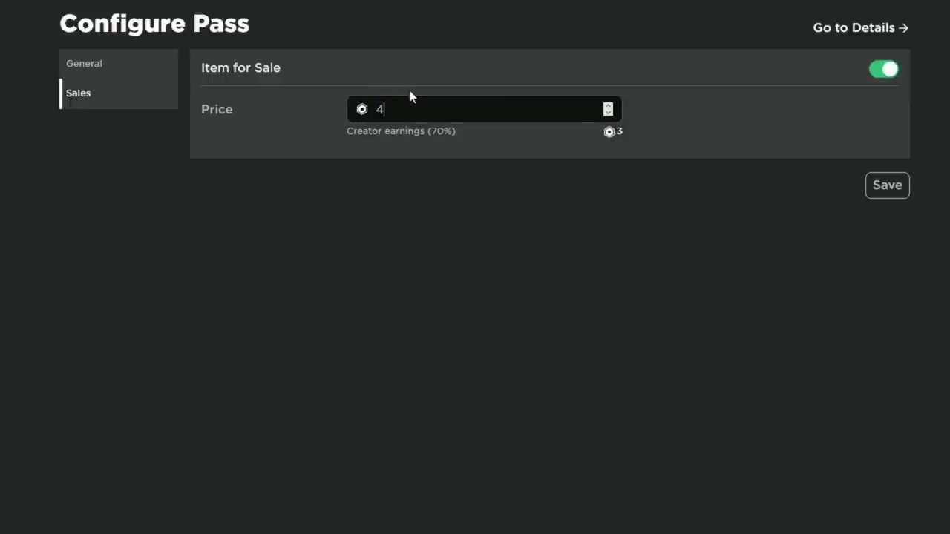
pyautogui.click(887, 185)
pyautogui.click(586, 80)
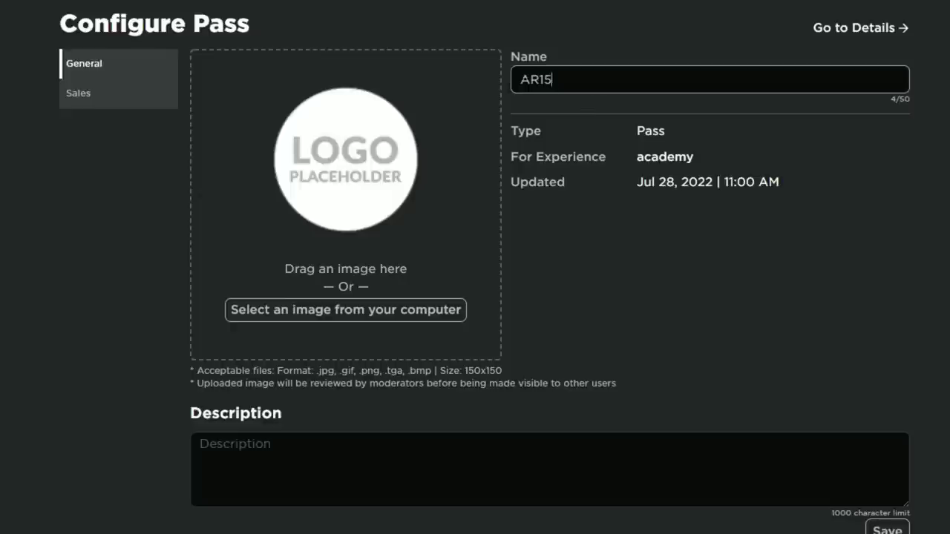
pyautogui.click(79, 104)
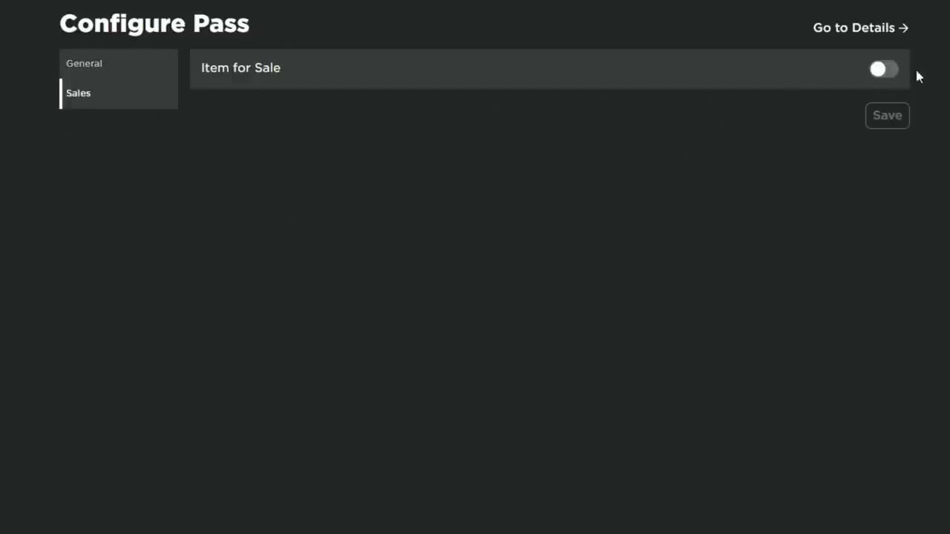
pyautogui.click(882, 75)
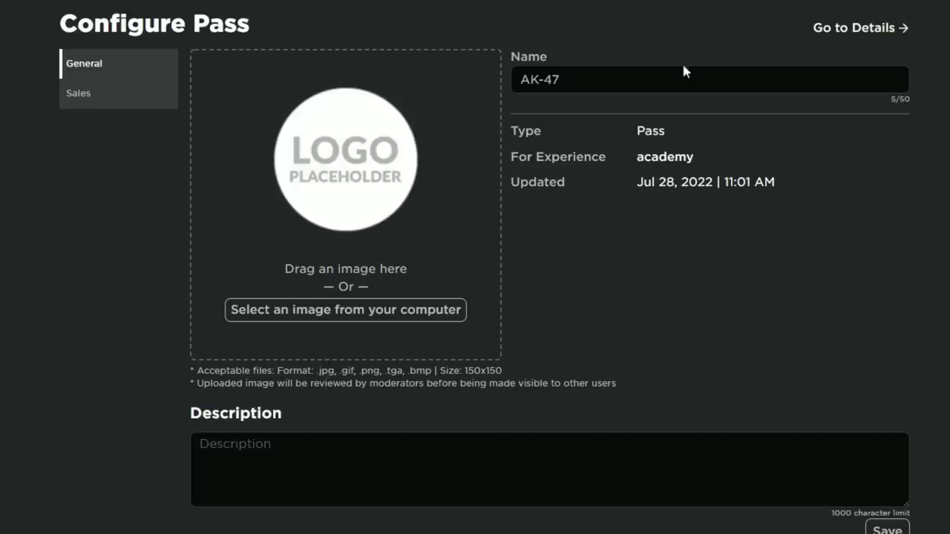
# Put the AK-47 pass on sale with a price of 299 Robux
pyautogui.click(681, 74)
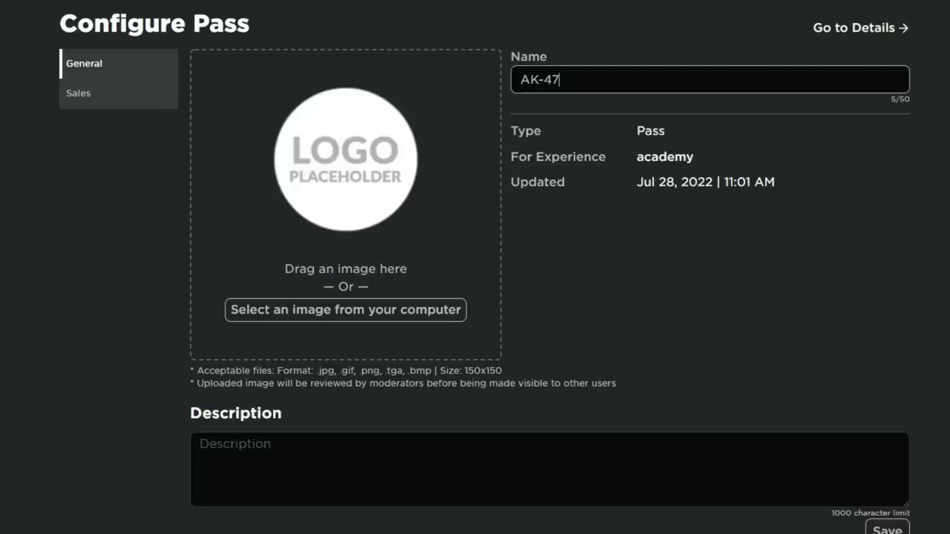
pyautogui.hotkey('ctrl', 'a')
pyautogui.click(144, 105)
pyautogui.click(883, 71)
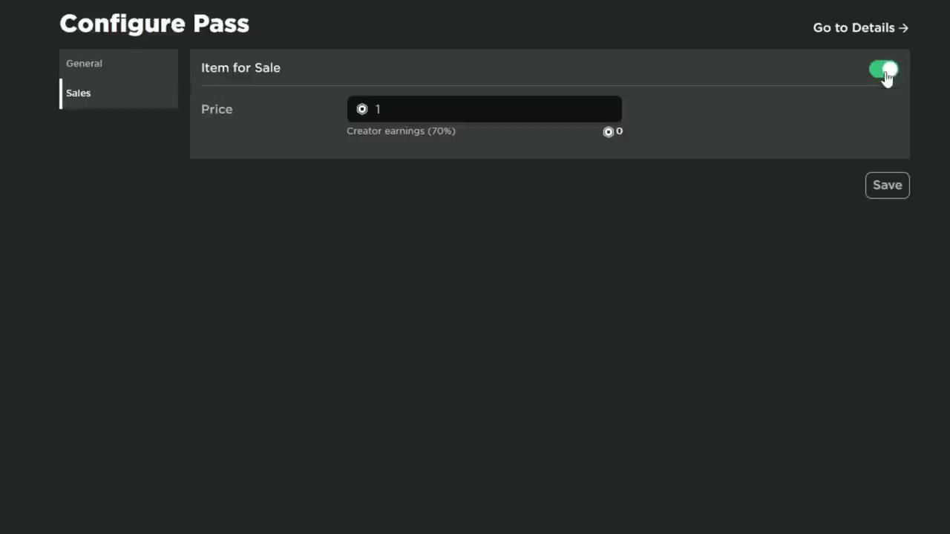
pyautogui.press('Tab')
pyautogui.write('299')
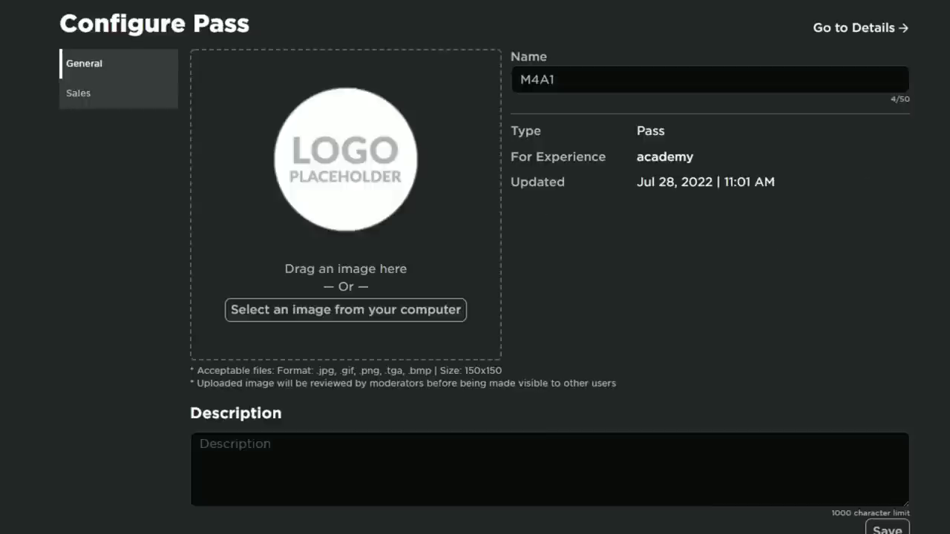
# Open the M4A1 pass's sales settings and enable the sale of the Entry Pass
pyautogui.moveTo(563, 79); pyautogui.dragTo(158, 104)
pyautogui.click(144, 109)
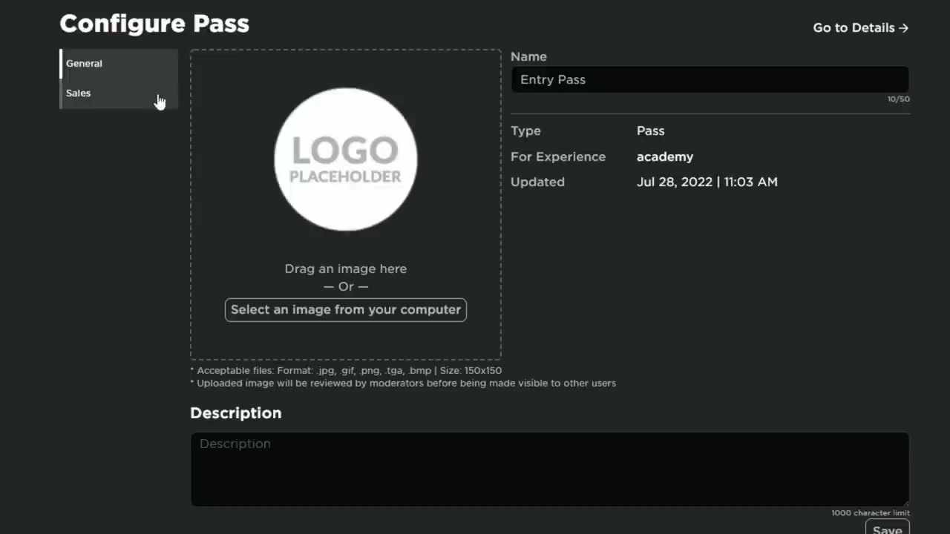
pyautogui.click(155, 99)
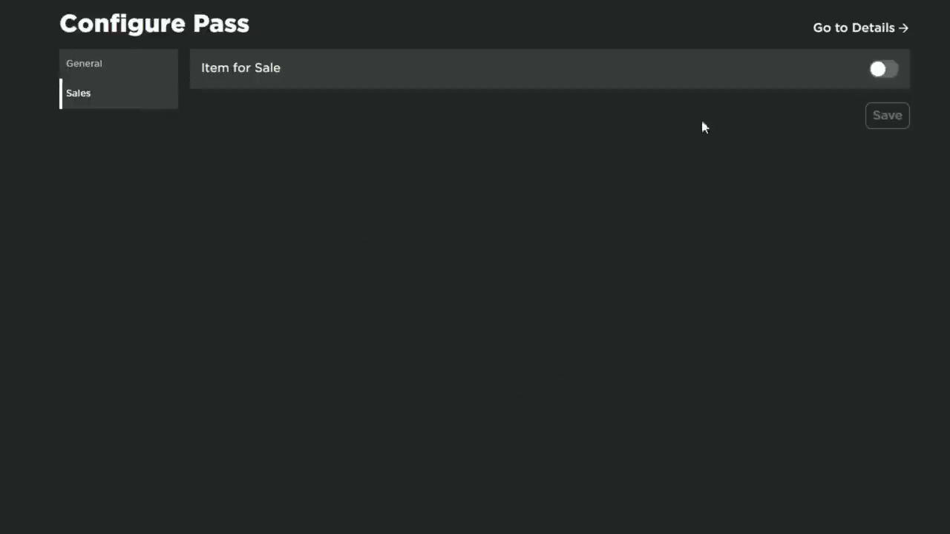
pyautogui.click(882, 71)
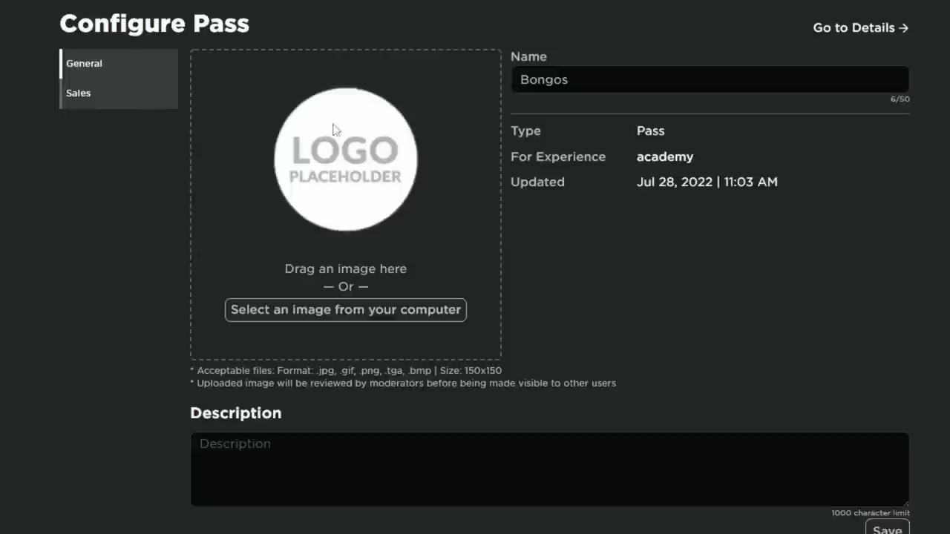
# Put the Bongos pass on sale with a price of 69 Robux
pyautogui.click(78, 92)
pyautogui.click(882, 69)
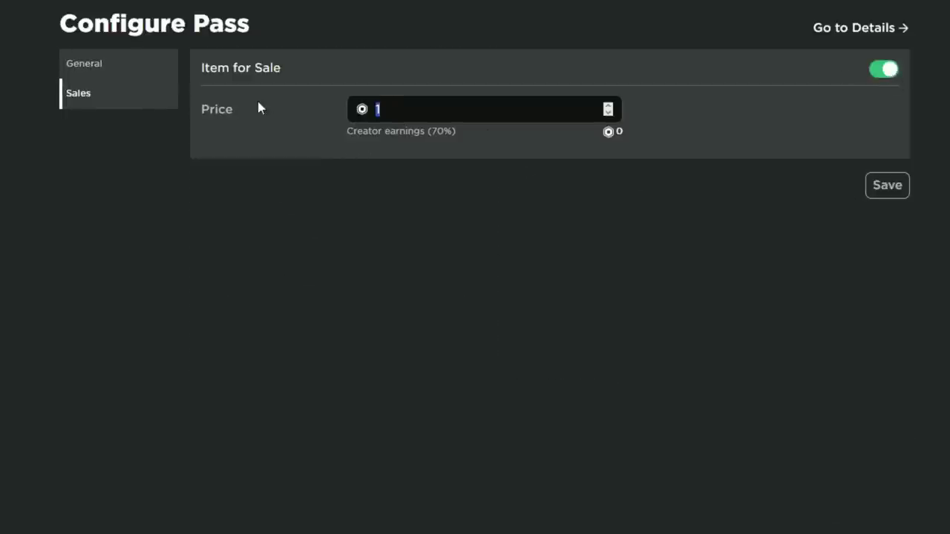
pyautogui.press('BackSpace')
pyautogui.write('69')
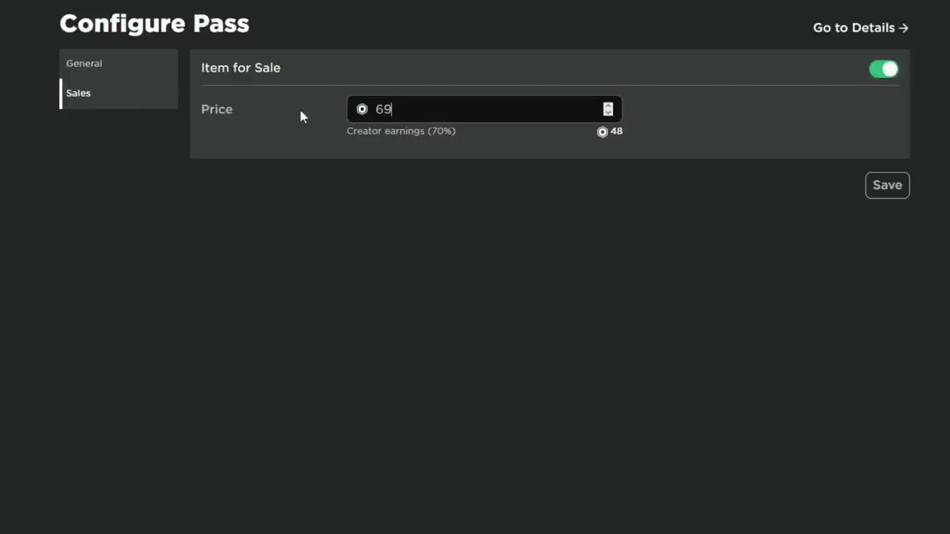
# Set the following pass's sale price to 199 Robux and save it
pyautogui.click(76, 93)
pyautogui.write('99')
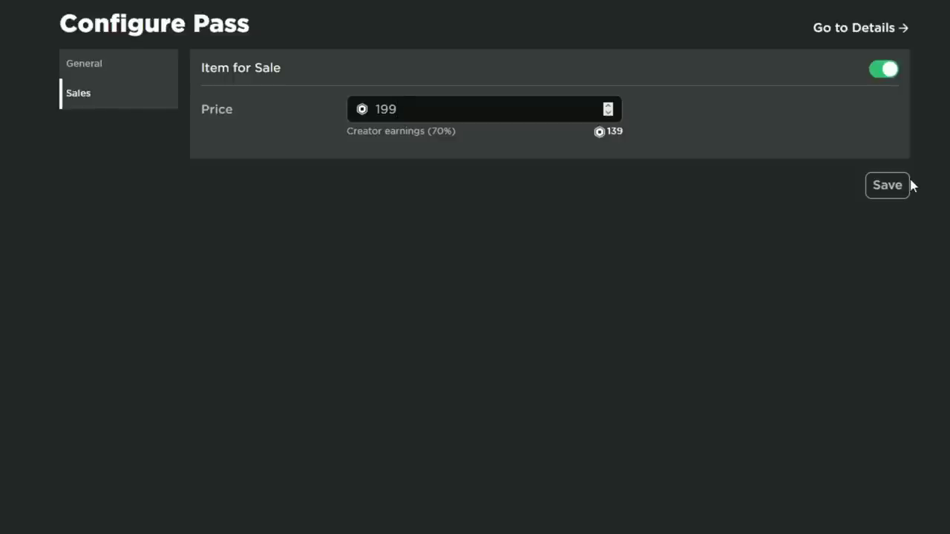
pyautogui.click(888, 186)
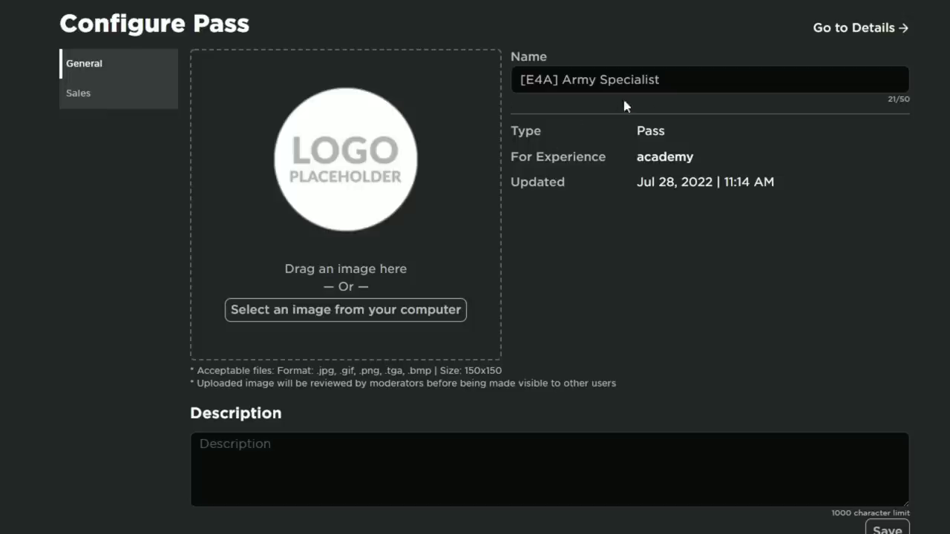
# Put the [E4A] Army Specialist pass on sale for 399 Robux and save it
pyautogui.moveTo(666, 79); pyautogui.dragTo(552, 79)
pyautogui.click(110, 95)
pyautogui.click(881, 71)
pyautogui.moveTo(393, 110); pyautogui.dragTo(312, 129)
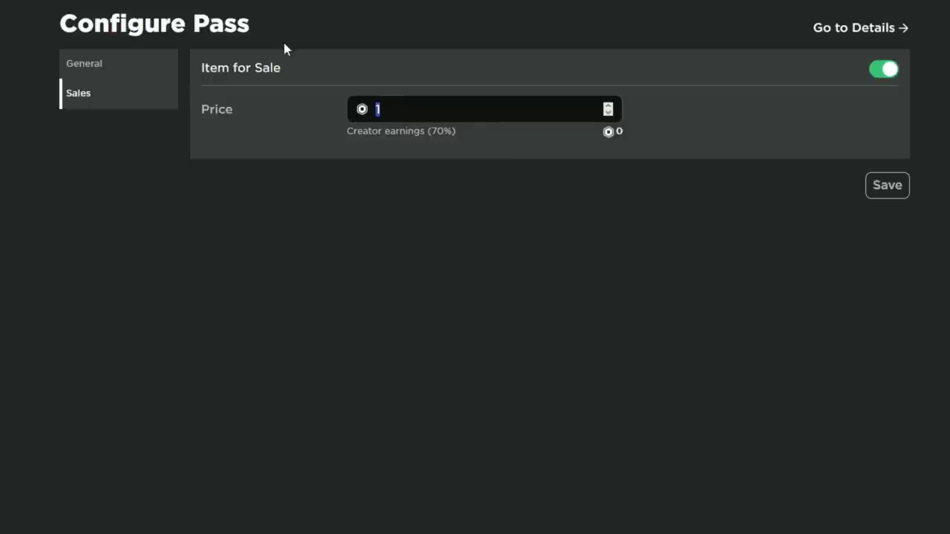
pyautogui.write('399')
pyautogui.click(885, 187)
# Put the [E5] Sergeant pass on sale with a price of 699 Robux
pyautogui.moveTo(644, 85); pyautogui.dragTo(450, 80)
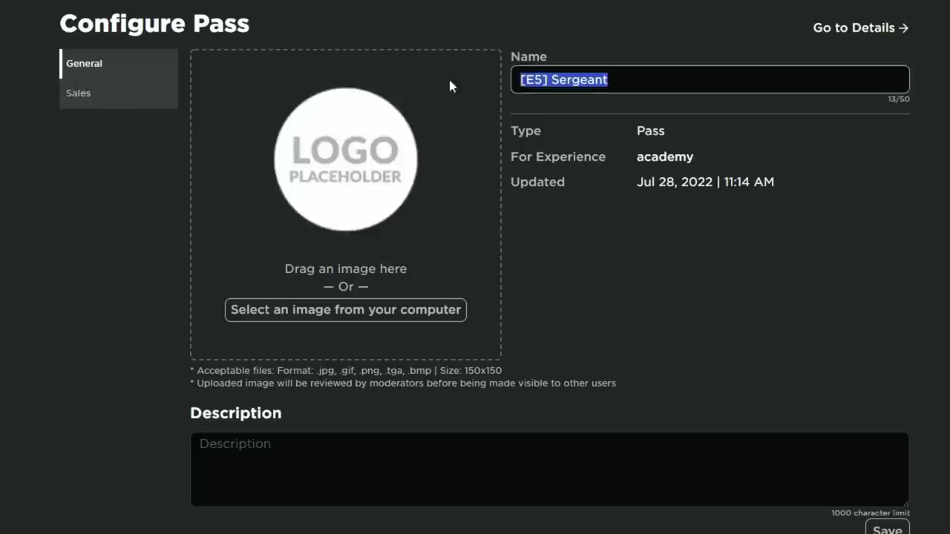
pyautogui.click(81, 99)
pyautogui.click(881, 73)
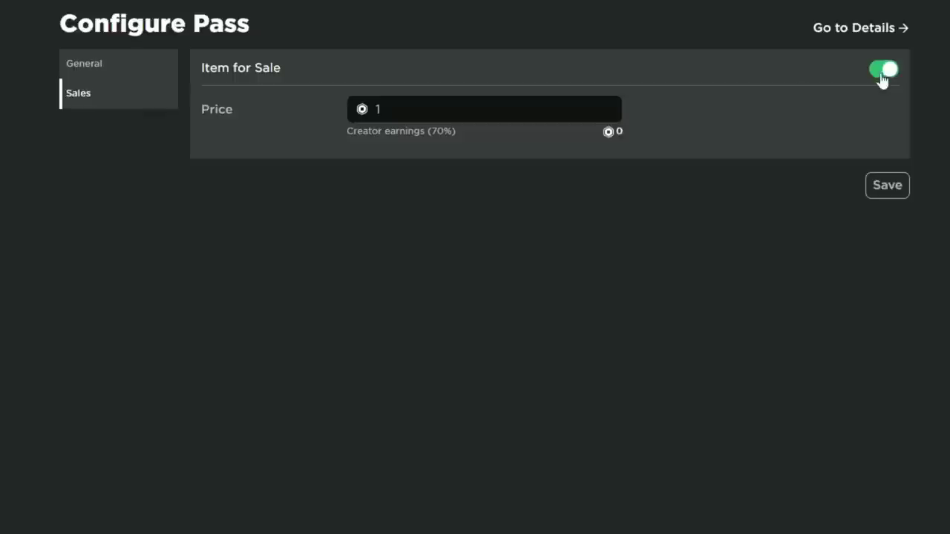
pyautogui.moveTo(401, 109); pyautogui.dragTo(197, 92)
pyautogui.write('699')
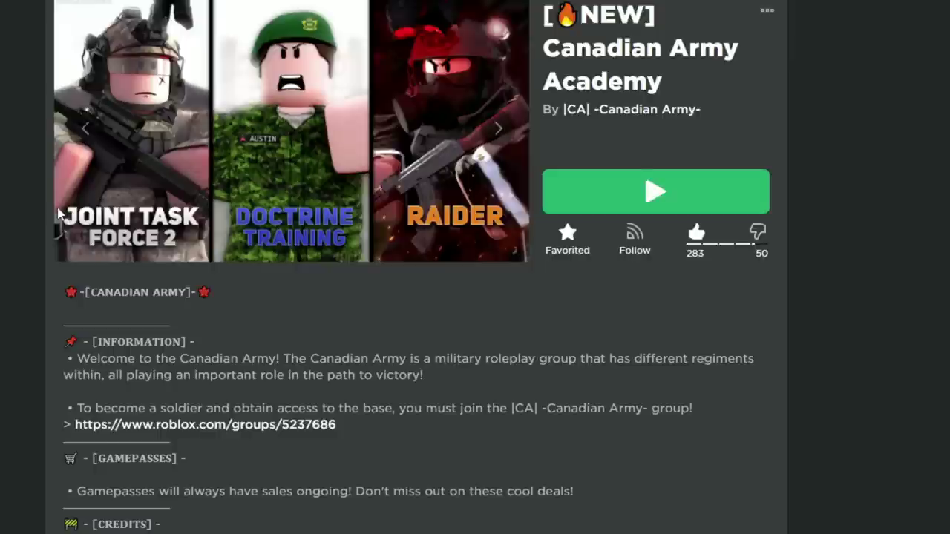
# Examine the Canadian Army Academy page's description and badges, and view the Basic Training badge image with the US flag
pyautogui.scroll(-10, 25, 227)
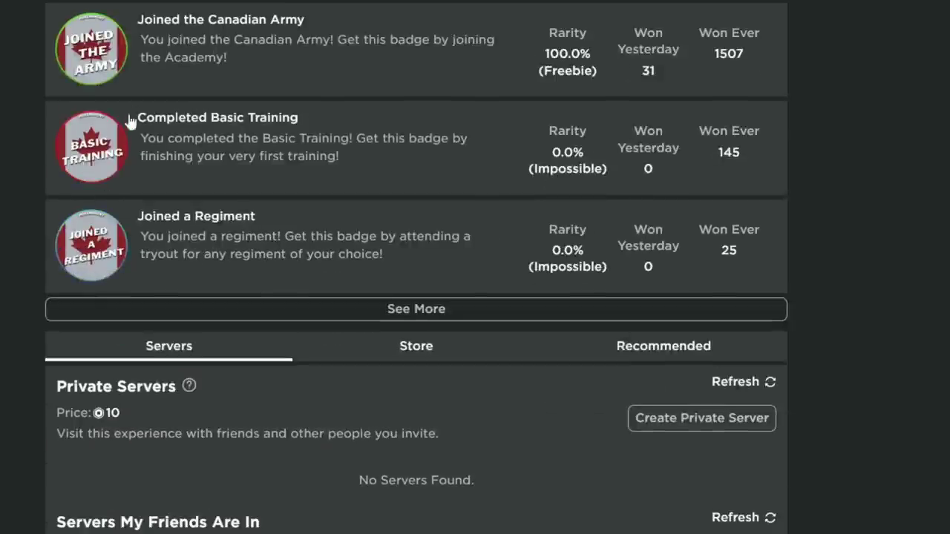
pyautogui.scroll(1, 102, 163)
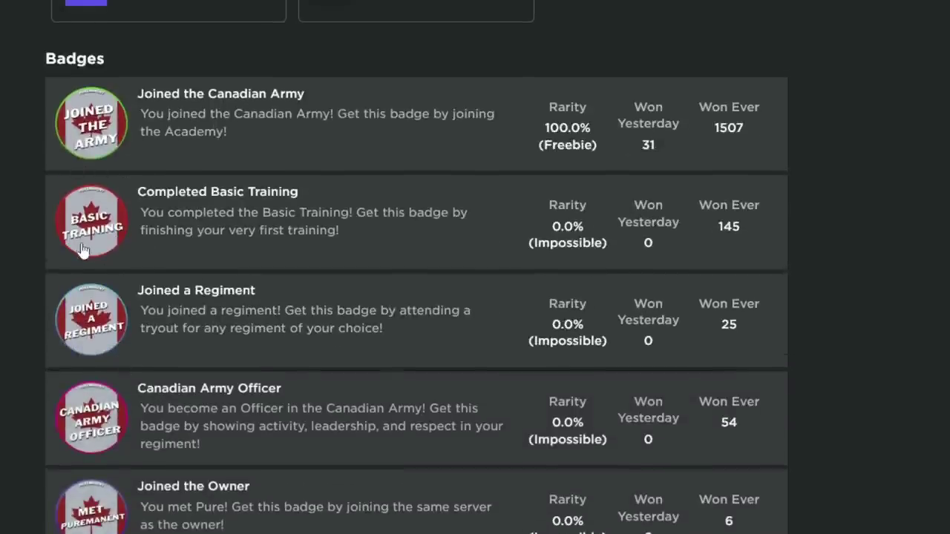
pyautogui.scroll(12, 128, 385)
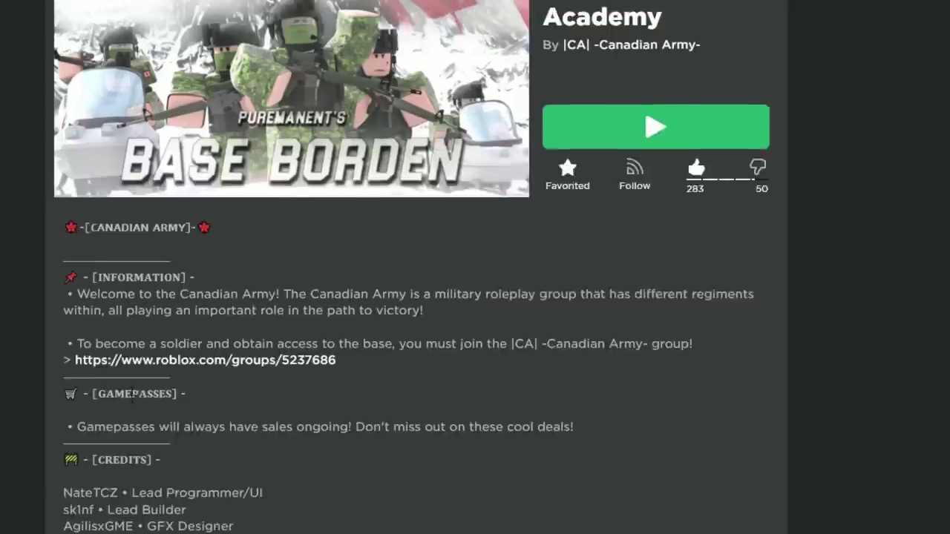
pyautogui.scroll(-5, 300, 430)
pyautogui.scroll(-8, 275, 415)
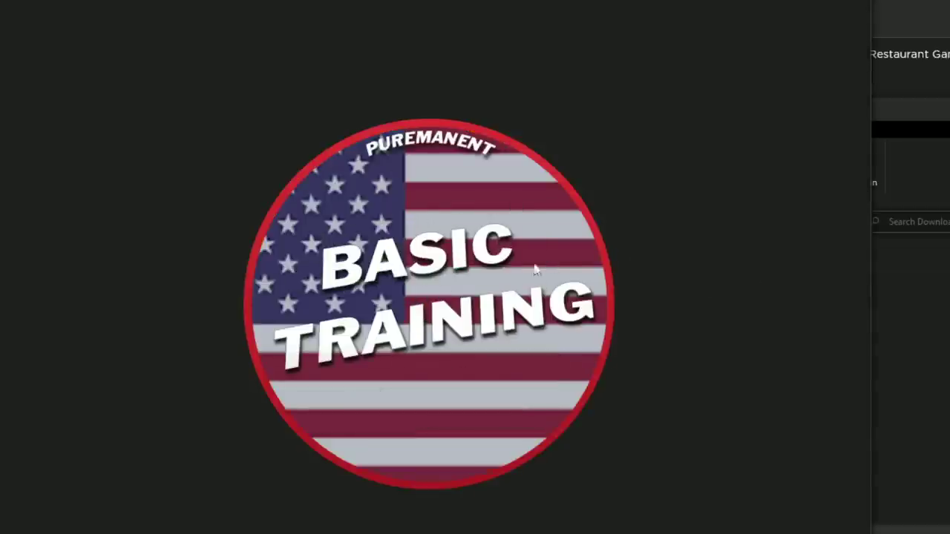
pyautogui.click(851, 307)
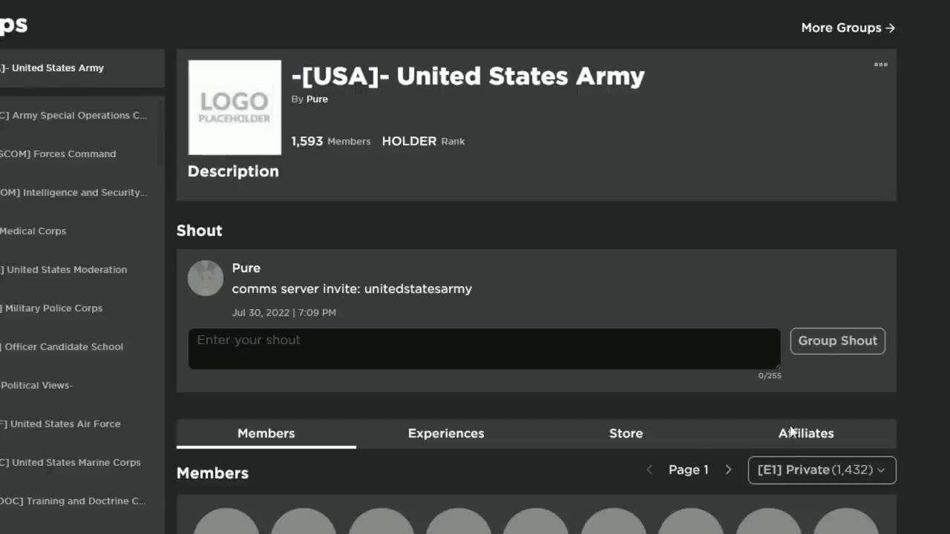
# From the United States Army group's affiliates, correct the spacing before "entrances" in the INSCOM group's description and save it
pyautogui.click(791, 432)
pyautogui.scroll(-4, 791, 439)
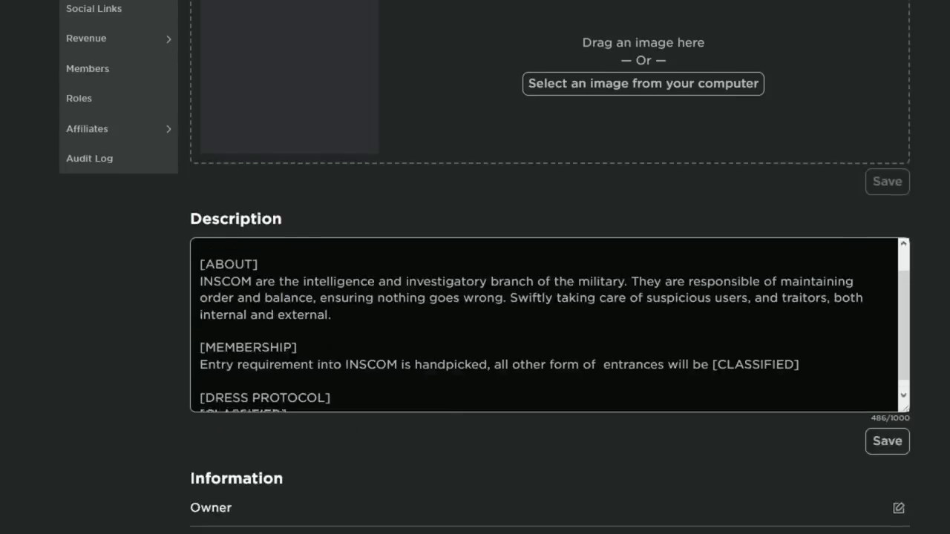
pyautogui.scroll(-5, 353, 316)
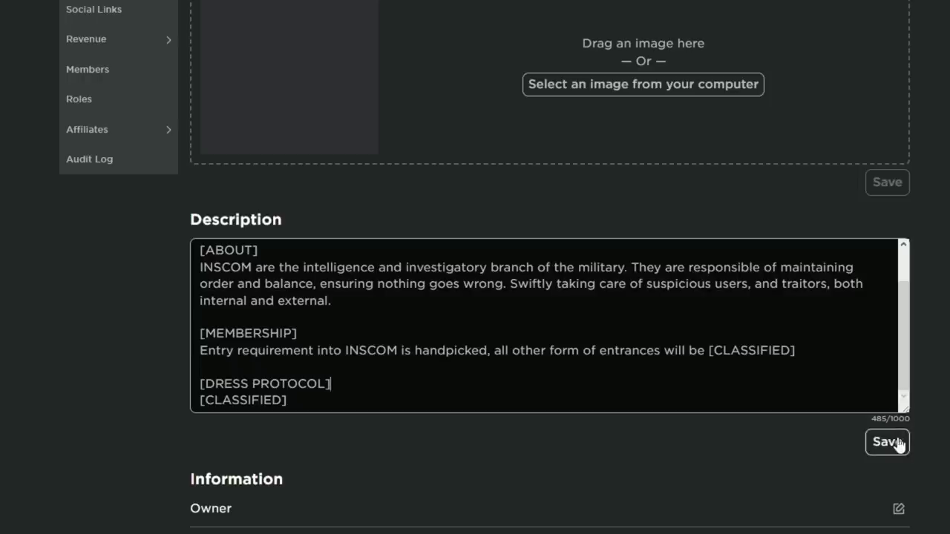
pyautogui.click(887, 442)
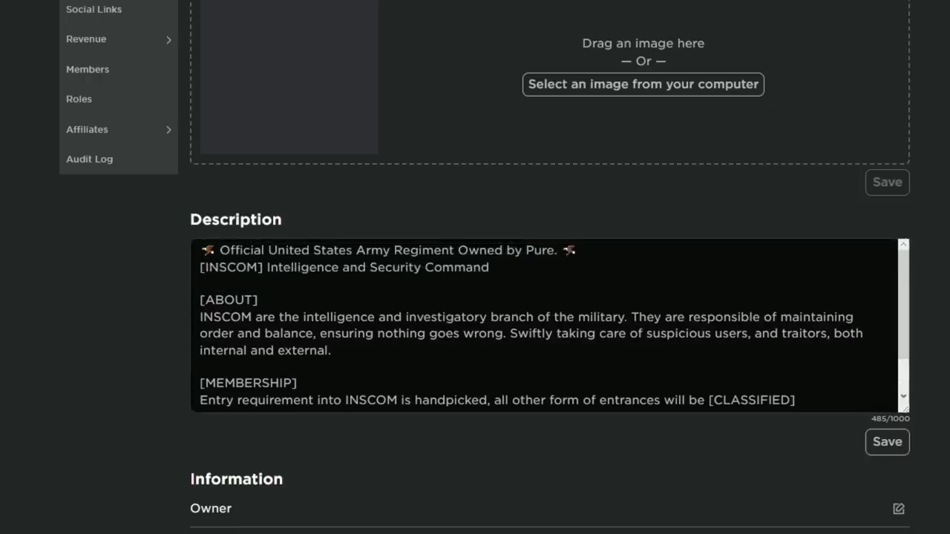
# Correct the spacing before "wear" in the Medical Corps description and save it, and open the Forces Command group's configuration
pyautogui.scroll(1, 264, 124)
pyautogui.scroll(2, 264, 124)
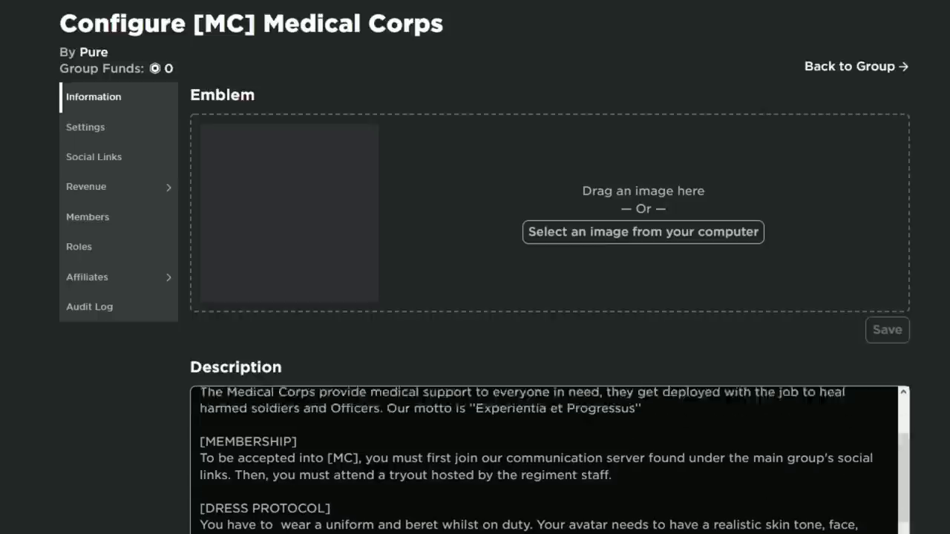
pyautogui.scroll(2, 532, 445)
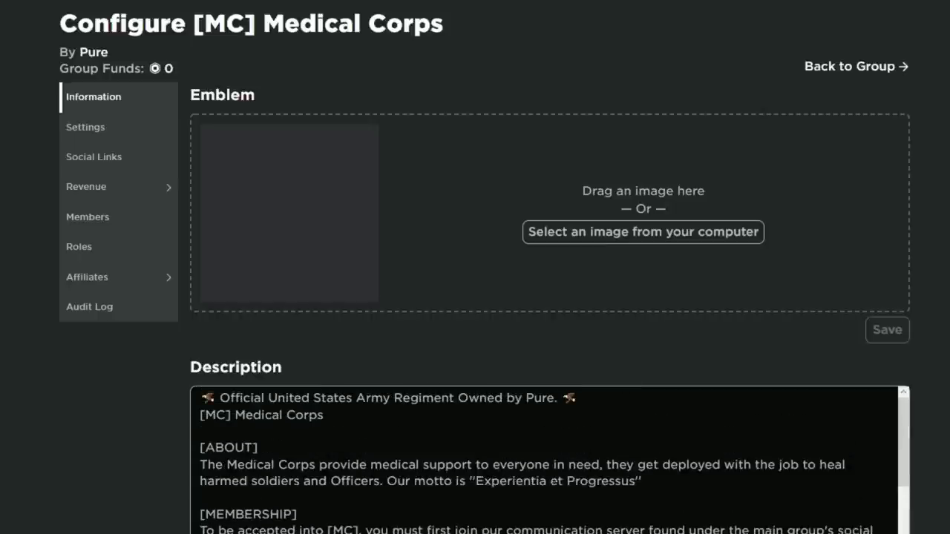
pyautogui.scroll(-2, 532, 356)
pyautogui.scroll(-2, 531, 356)
pyautogui.scroll(-3, 531, 356)
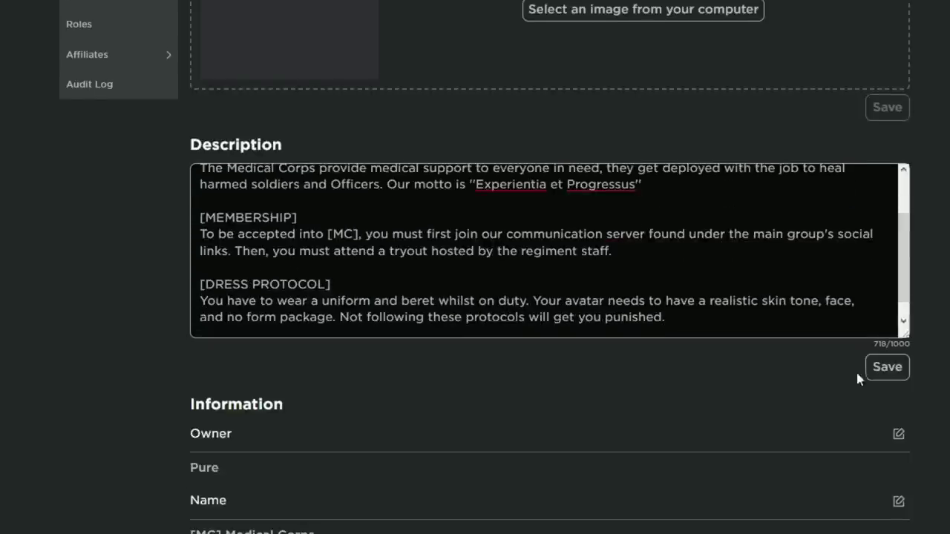
pyautogui.click(876, 366)
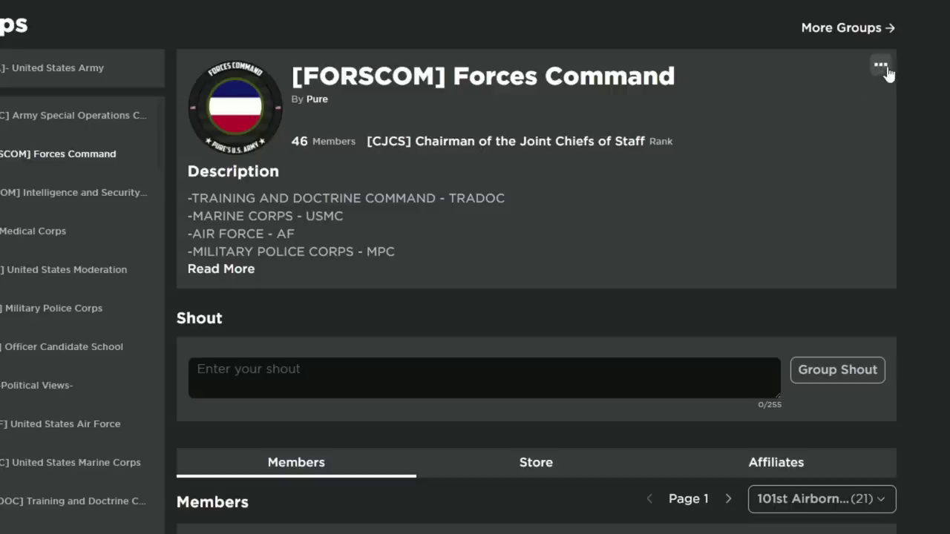
pyautogui.click(880, 66)
pyautogui.click(833, 96)
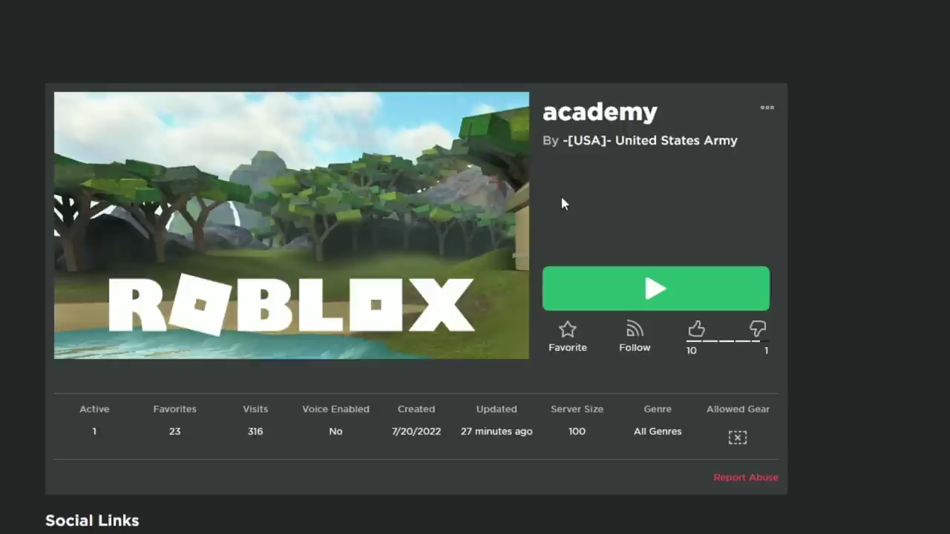
# Open the academy place's basic settings and begin its description with an eagle emoji
pyautogui.moveTo(430, 406); pyautogui.dragTo(125, 396)
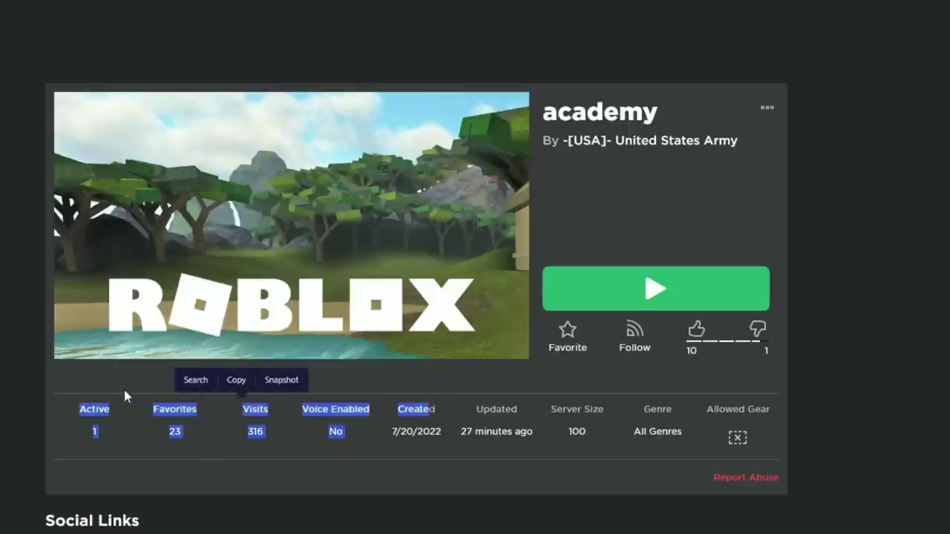
pyautogui.click(124, 395)
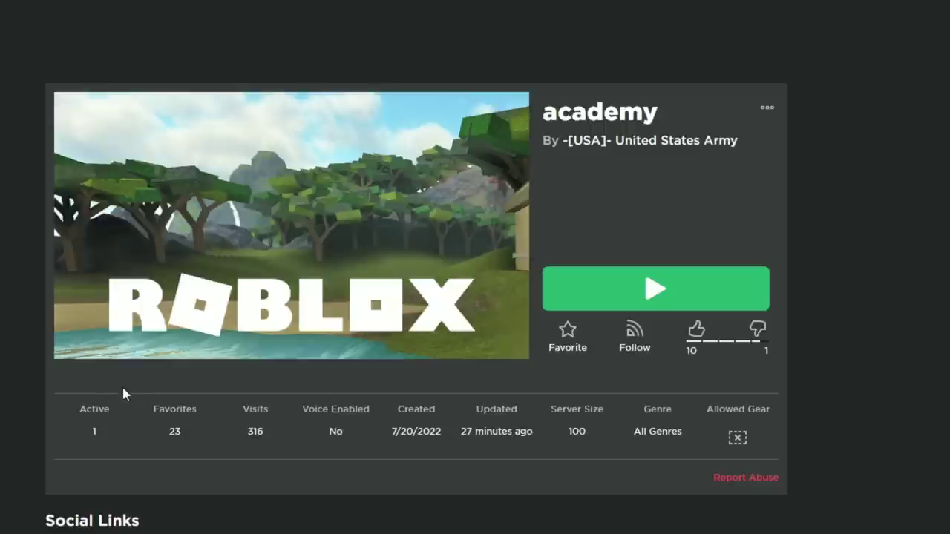
pyautogui.click(767, 108)
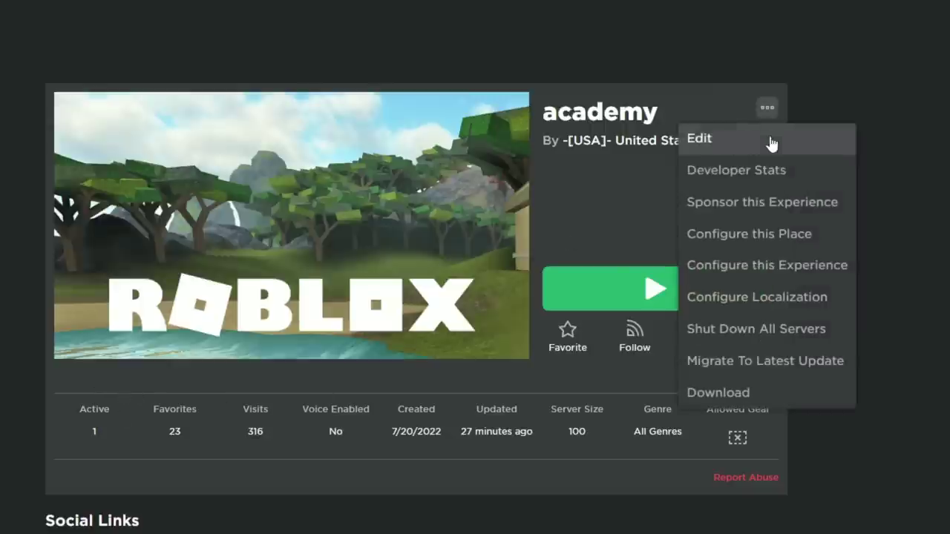
pyautogui.click(733, 236)
pyautogui.click(369, 206)
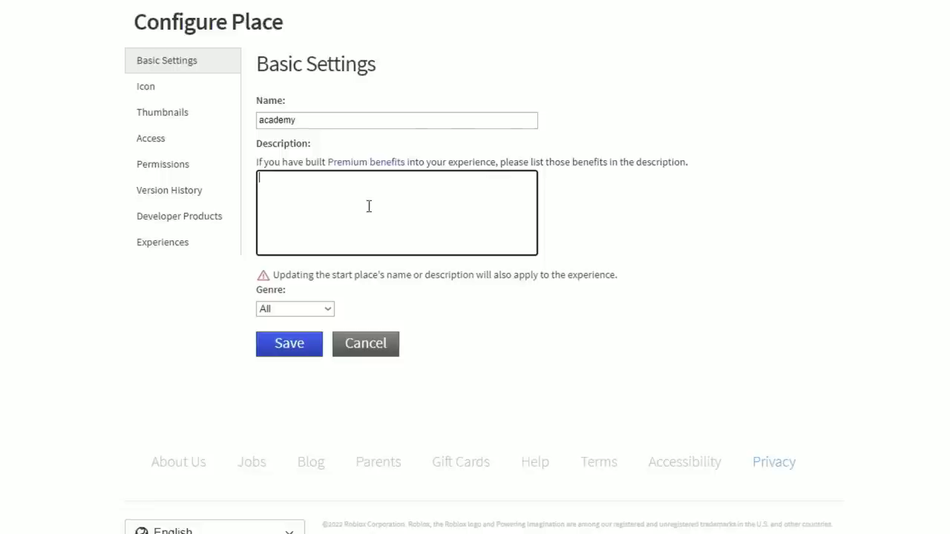
pyautogui.press('super+period')
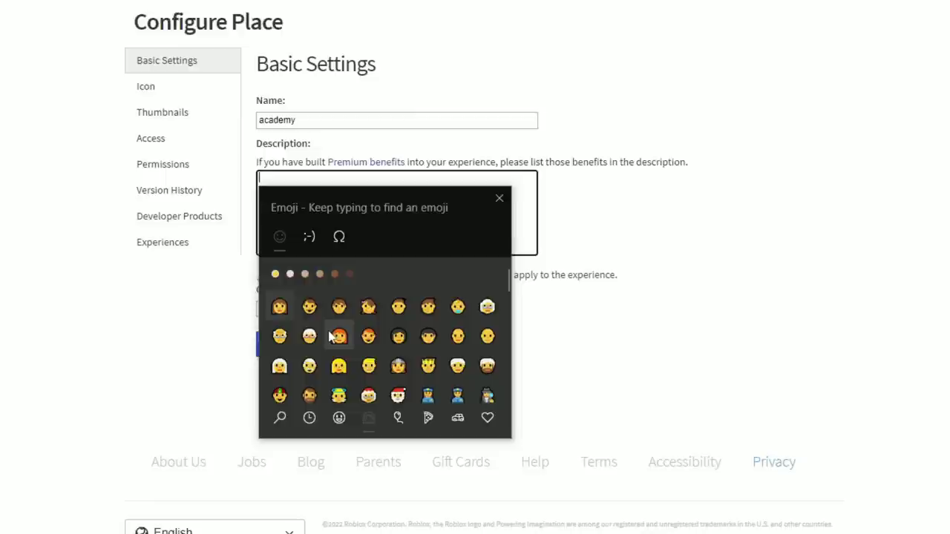
pyautogui.write('eagl')
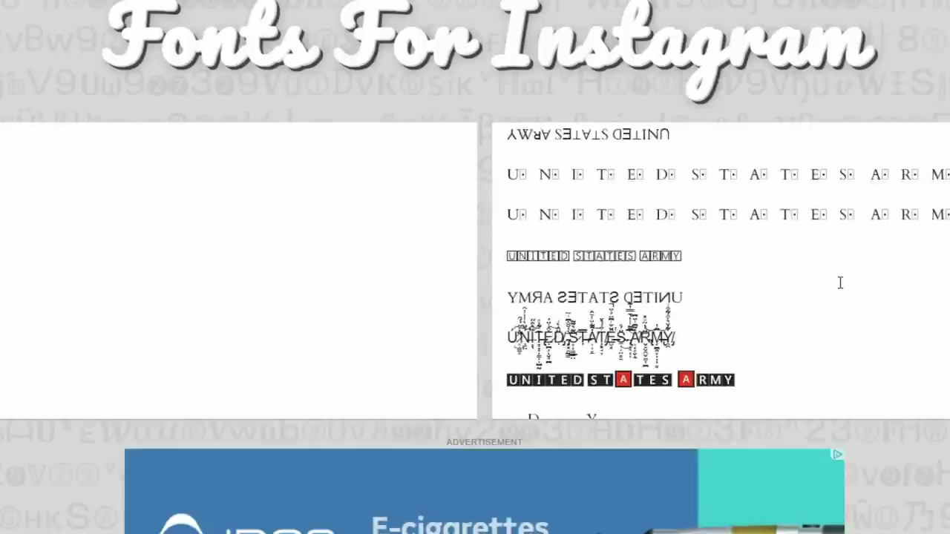
# Find a bold serif version of UNITED STATES ARMY in the font generator and use it for the description's bracketed heading
pyautogui.scroll(-4, 840, 282)
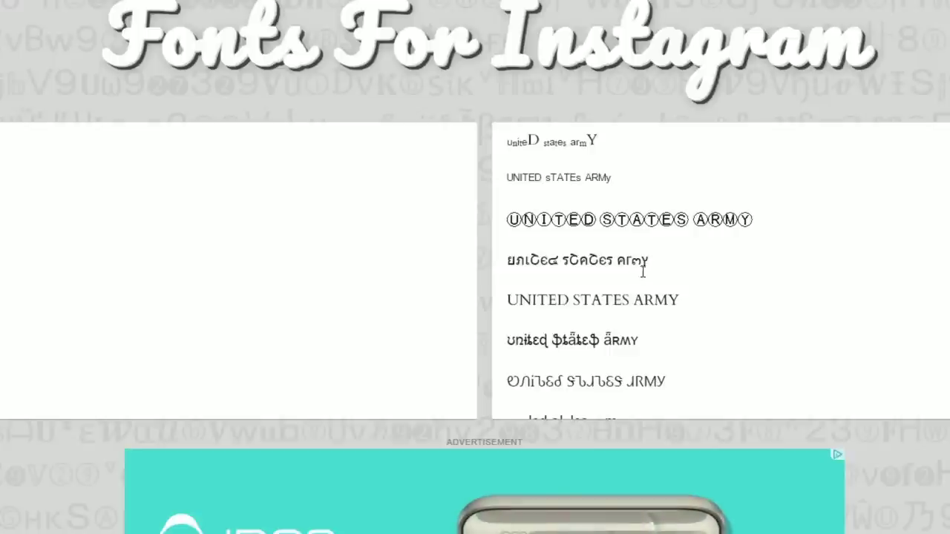
pyautogui.moveTo(645, 264); pyautogui.dragTo(517, 264)
pyautogui.click(547, 261)
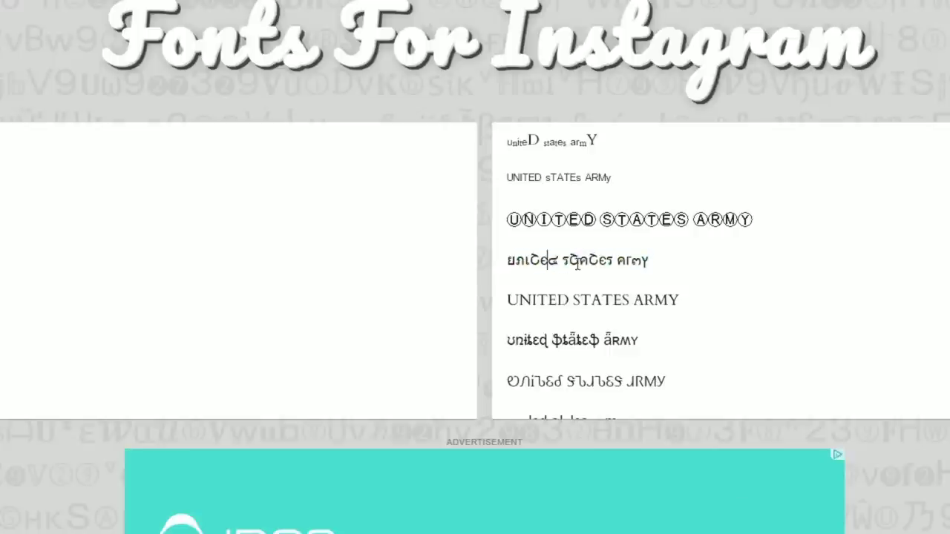
pyautogui.scroll(-1, 623, 269)
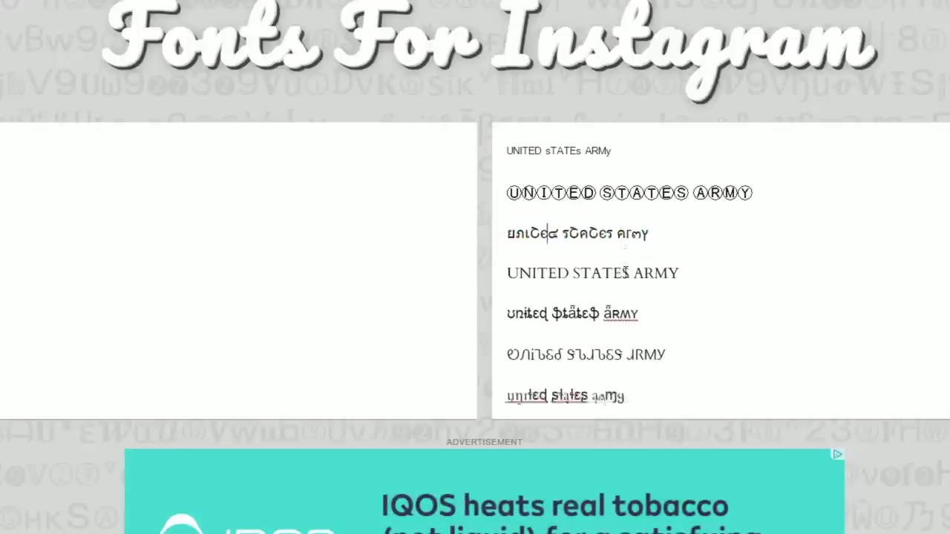
pyautogui.scroll(-4, 626, 272)
pyautogui.moveTo(667, 208); pyautogui.dragTo(511, 207)
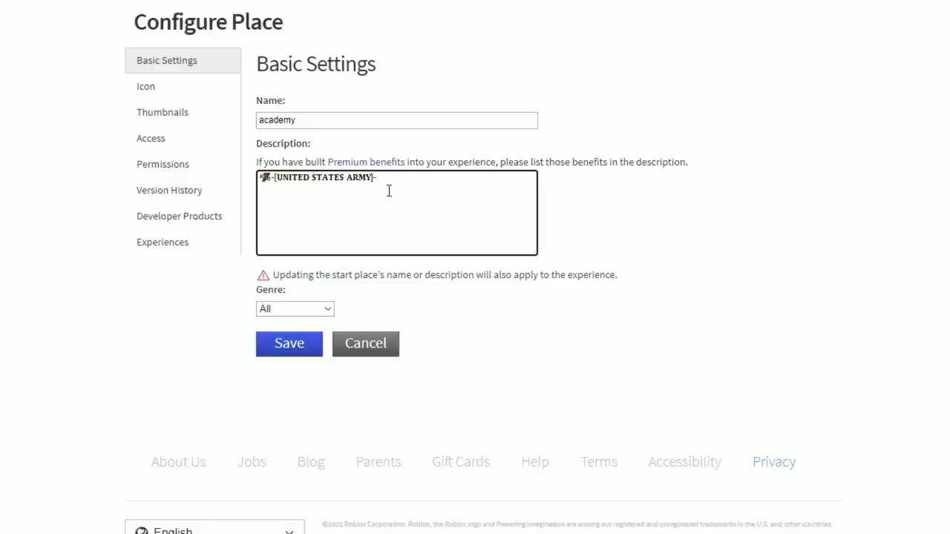
# Copy the eagle emoji to the end of the UNITED STATES ARMY heading in the description
pyautogui.doubleClick(266, 178)
pyautogui.hotkey('ctrl', 'c')
pyautogui.click(389, 179)
pyautogui.hotkey('ctrl', 'v')
# Add a separator line below the heading and start a new line with a round pushpin emoji and a hyphen
pyautogui.press('Return')
pyautogui.write('PIN')
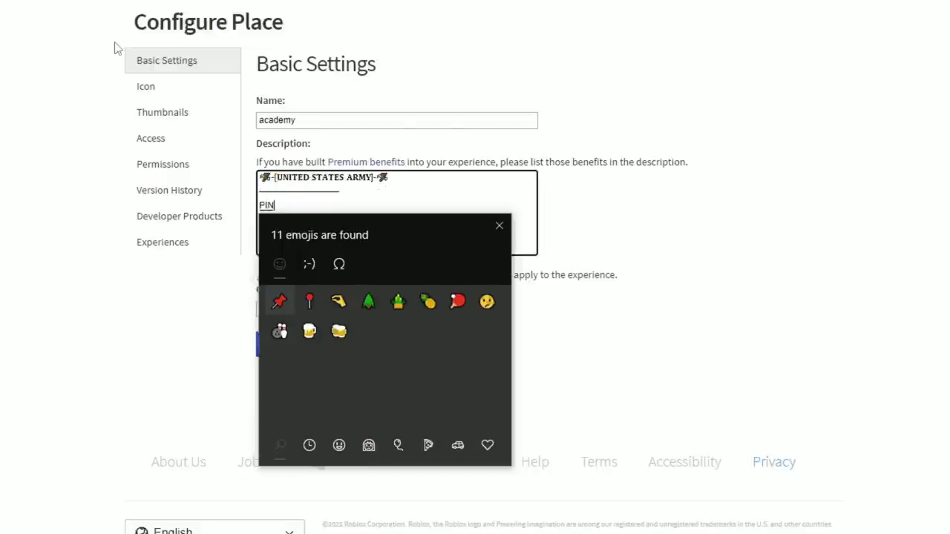
pyautogui.click(310, 301)
pyautogui.click(295, 207)
pyautogui.write('-')
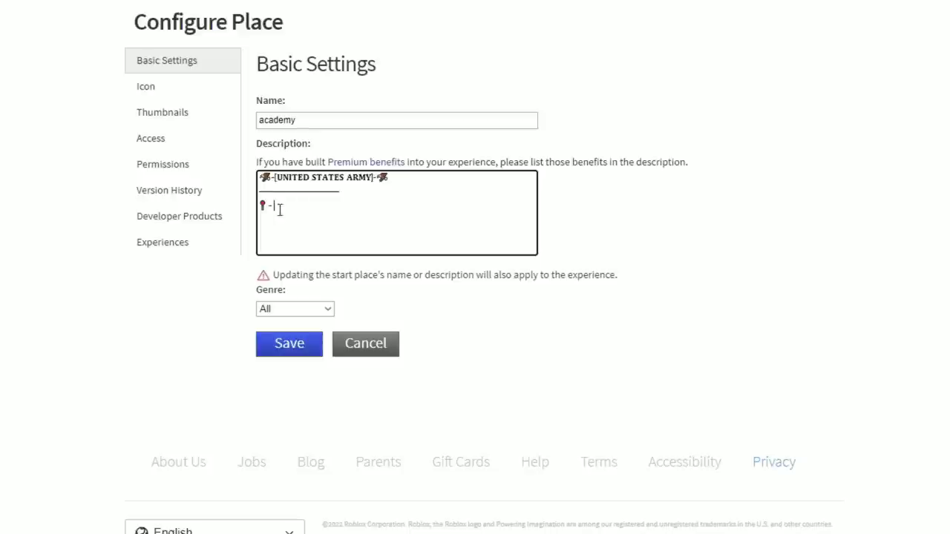
# Add INFORMATION in the bold serif font as the bracketed heading after the round pushpin emoji and hyphen
pyautogui.write(' INFORMATION')
pyautogui.moveTo(347, 208); pyautogui.dragTo(276, 207)
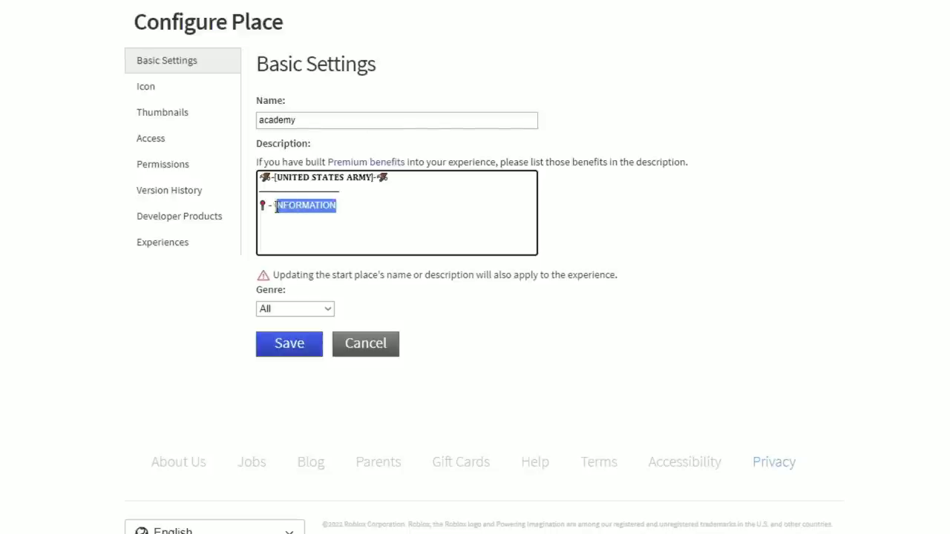
pyautogui.click(276, 239)
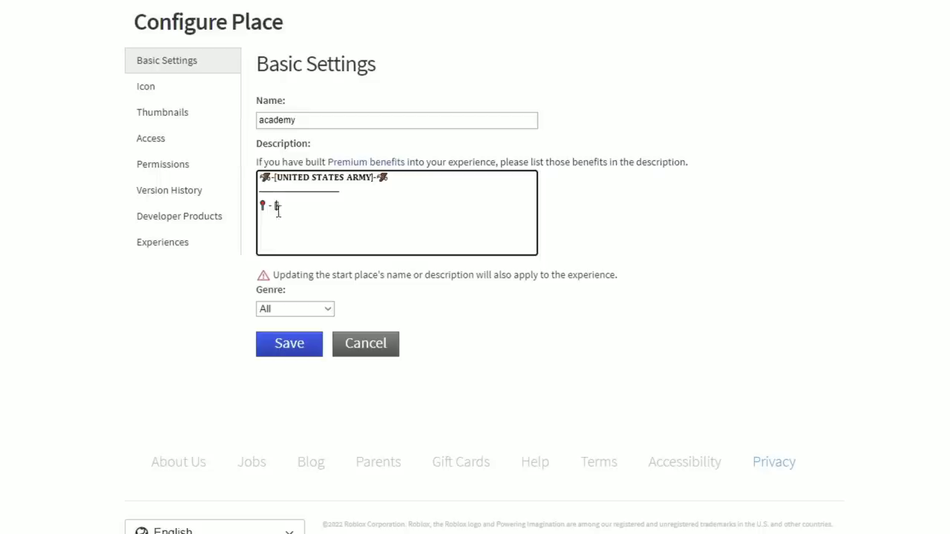
pyautogui.hotkey('ctrl', 'v')
# Copy the separator line below the main heading and paste it beneath the INFORMATION section, leaving a blank line between
pyautogui.moveTo(341, 191); pyautogui.dragTo(256, 194)
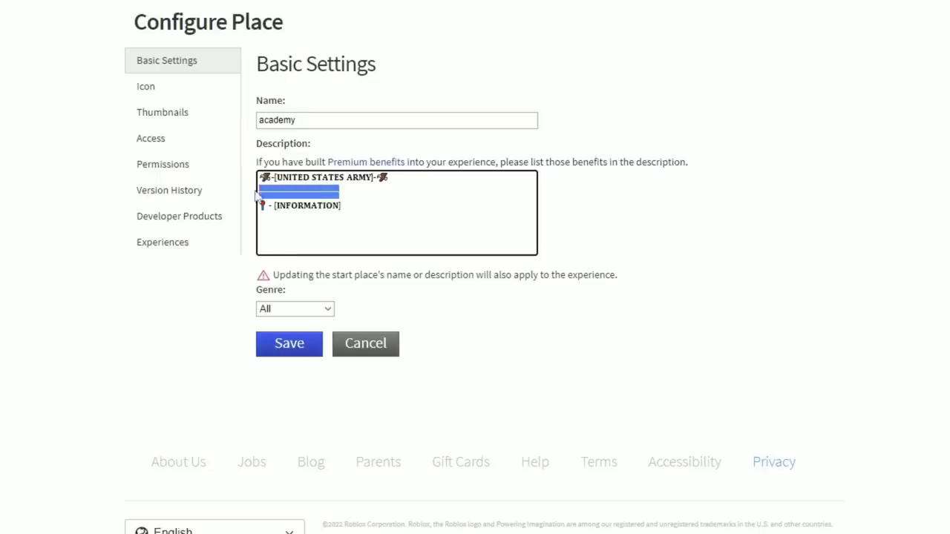
pyautogui.hotkey('ctrl', 'c')
pyautogui.click(273, 233)
pyautogui.hotkey('ctrl', 'v')
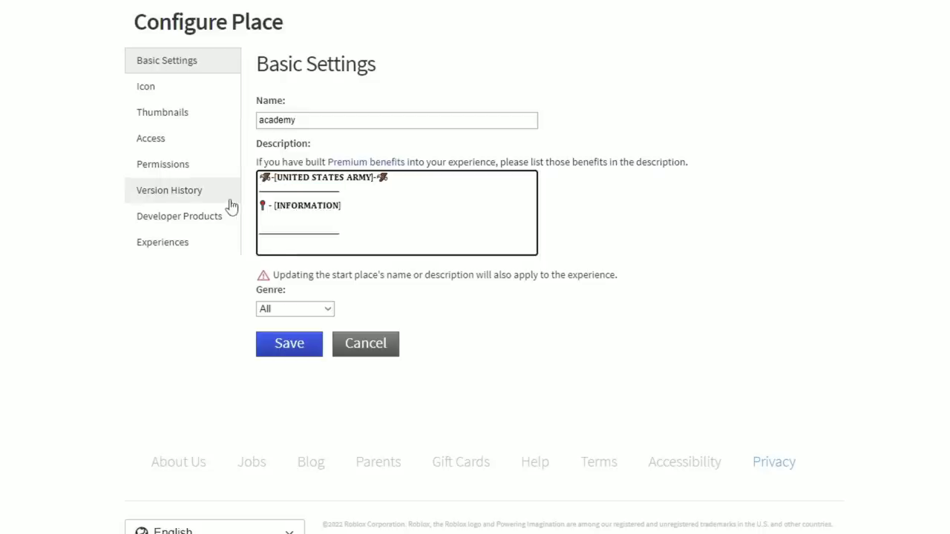
# Insert a shopping cart emoji below the new separator, followed by a hyphen and the bracketed heading STORE
pyautogui.press('super+period')
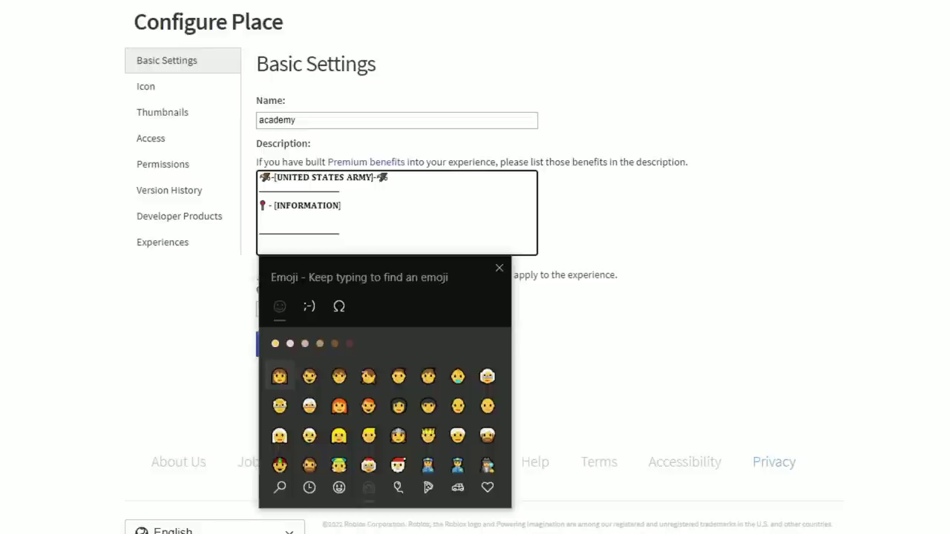
pyautogui.write('SHOPPING')
pyautogui.press('Return')
pyautogui.write('- [STORE')
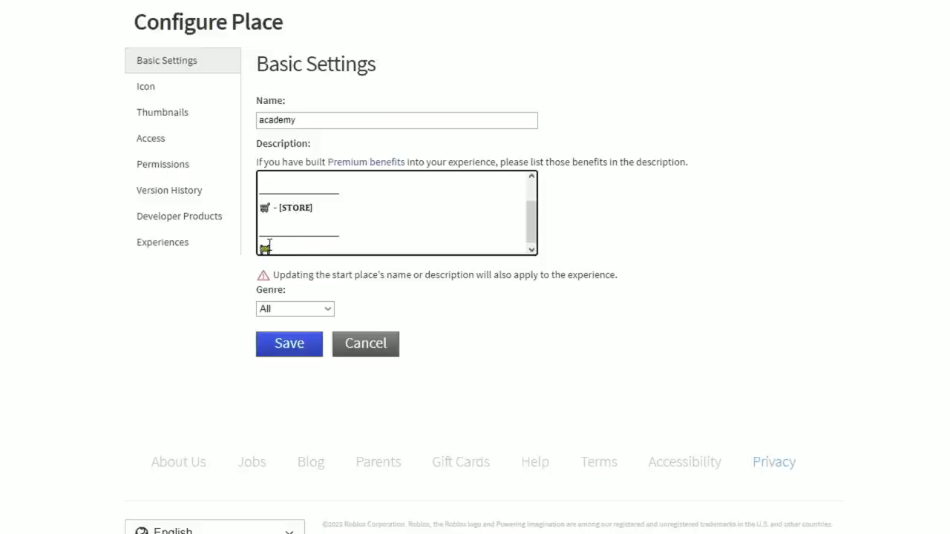
# Add a hyphen and the bracketed heading CREDITS after the construction emoji, using the bold serif version from the font generator
pyautogui.write('- [')
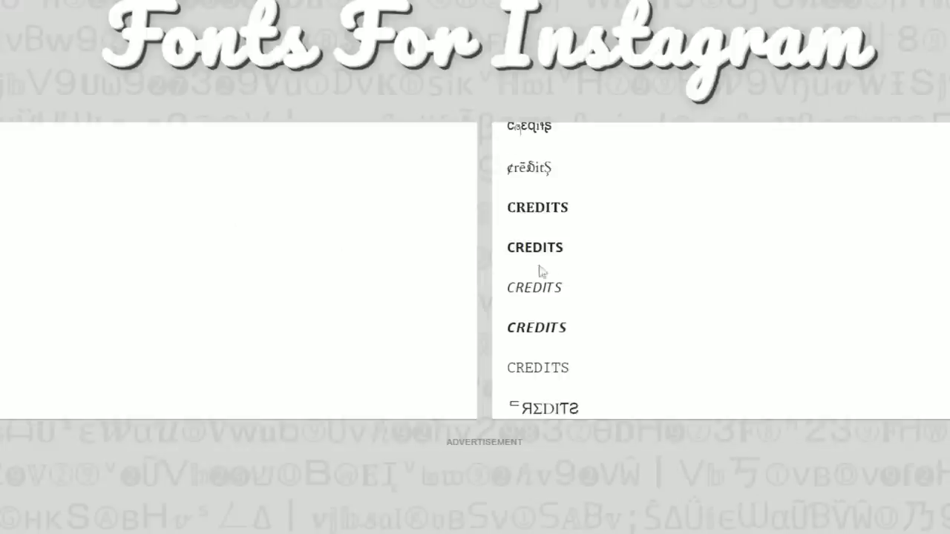
pyautogui.doubleClick(538, 207)
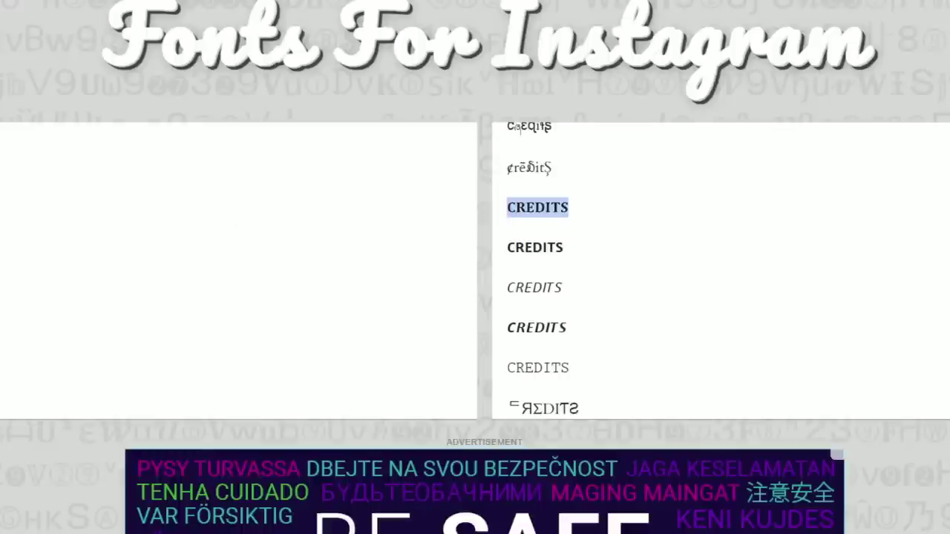
pyautogui.write('[')
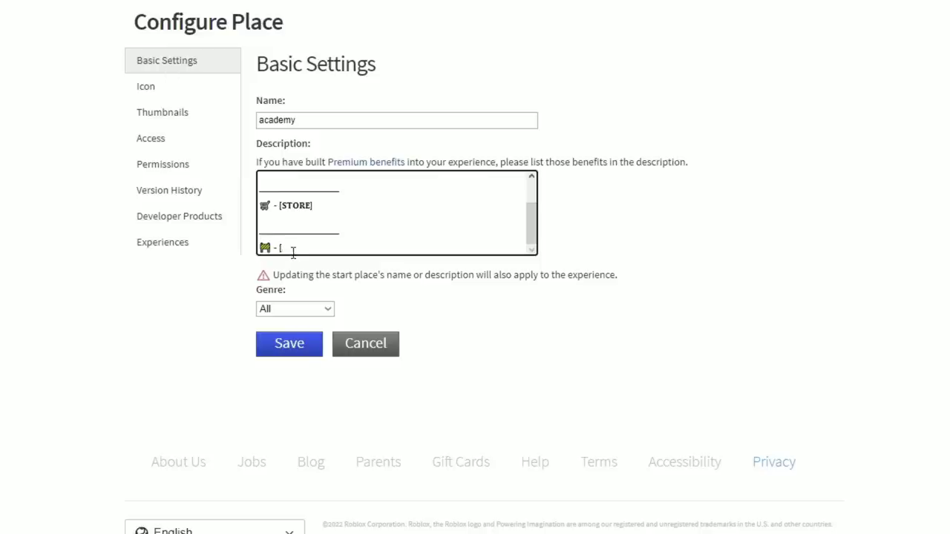
pyautogui.hotkey('ctrl', 'v')
pyautogui.write(']')
# Write the bullet "Many good deals in the store tab! Go ahead and check them out!" under the STORE heading
pyautogui.scroll(5, 331, 218)
pyautogui.scroll(-3, 349, 239)
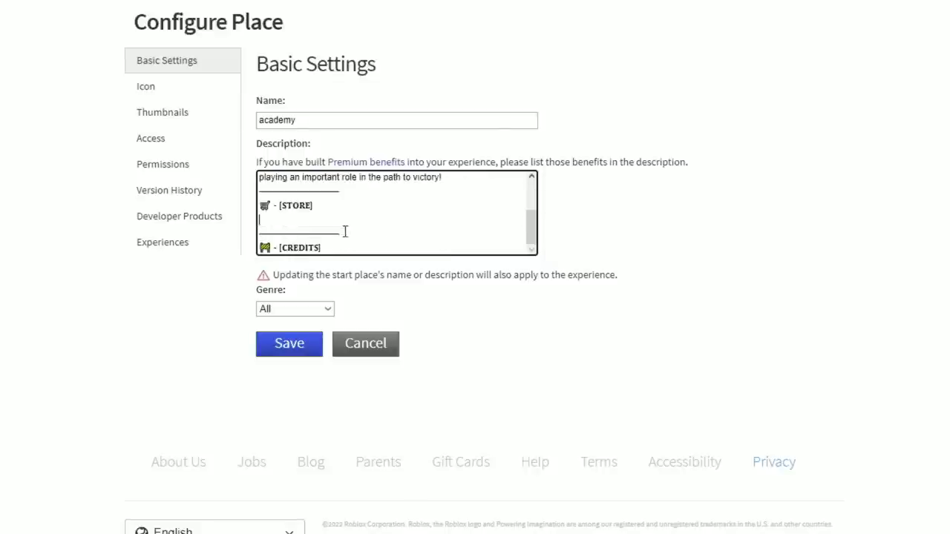
pyautogui.click(318, 215)
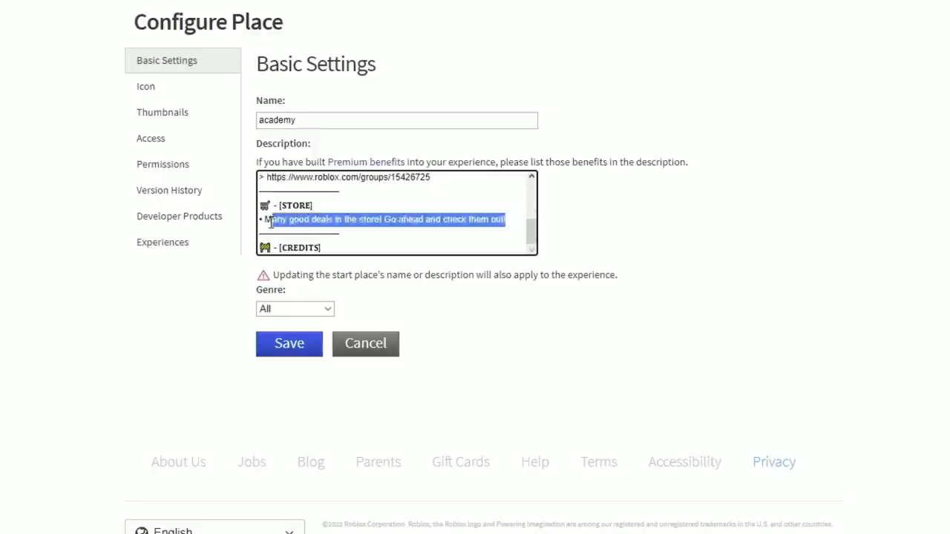
pyautogui.press('BackSpace')
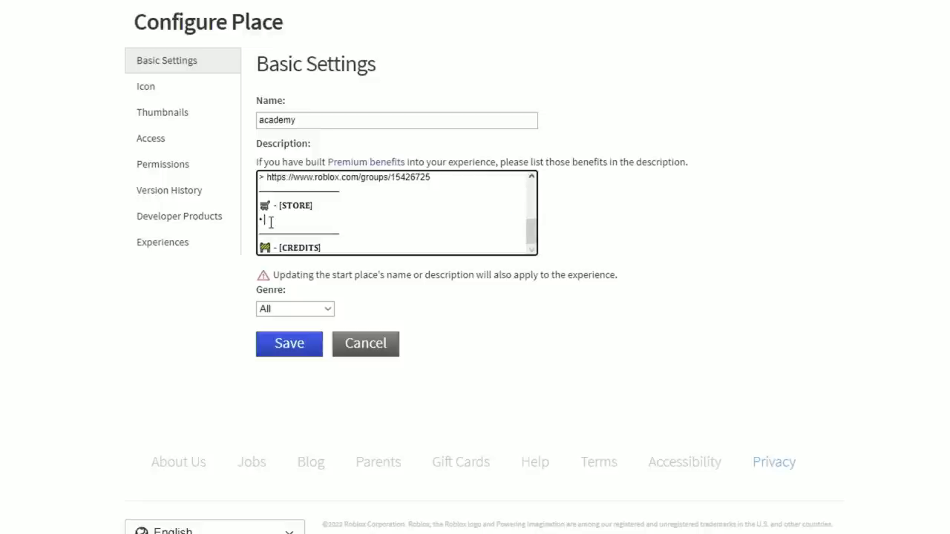
pyautogui.write('Many good dea')
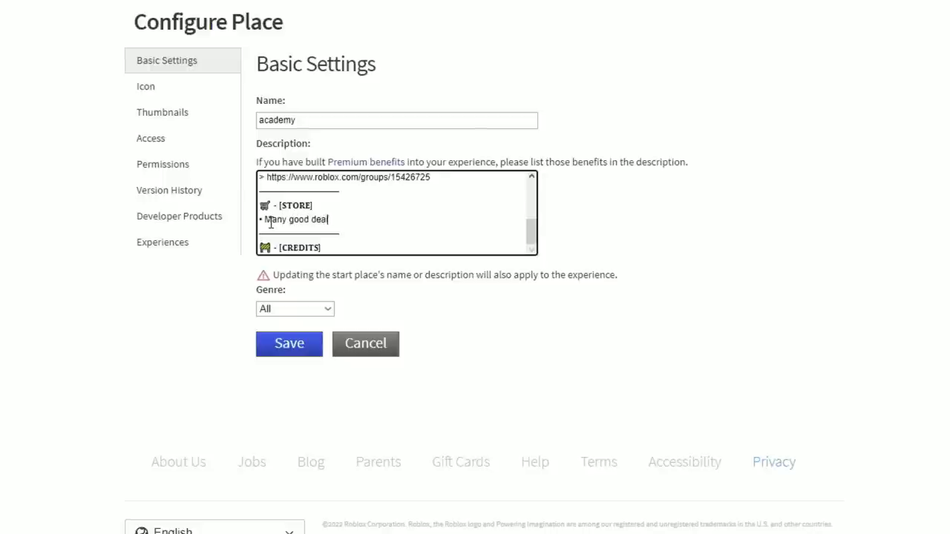
pyautogui.write('ls in the store tab! Go a')
pyautogui.write('head ')
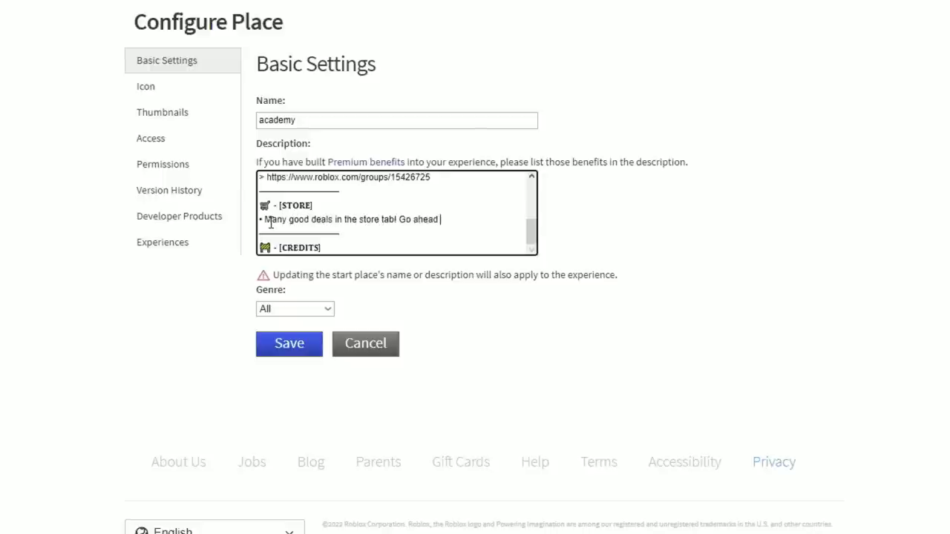
pyautogui.write('and check them out!')
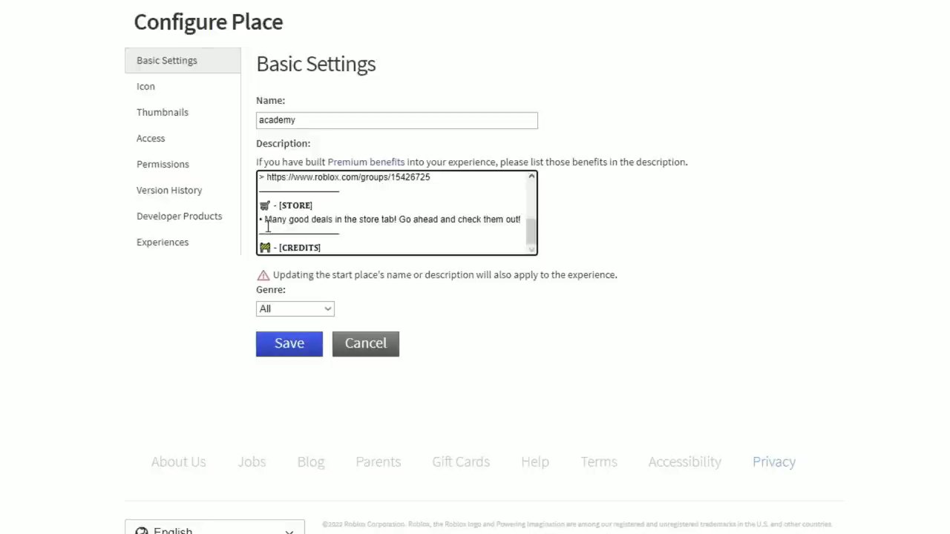
# Add a line under CREDITS with the builder's username, a bullet and the role "Main Builder", and start another line below it
pyautogui.click(329, 248)
pyautogui.press('Return')
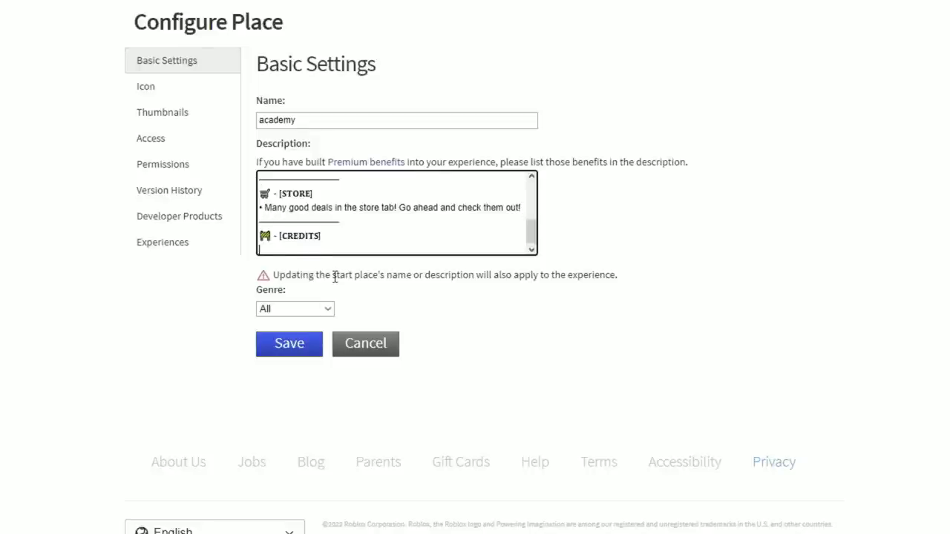
pyautogui.write('sk1nf • Builder')
pyautogui.hotkey('ctrl', 'Left')
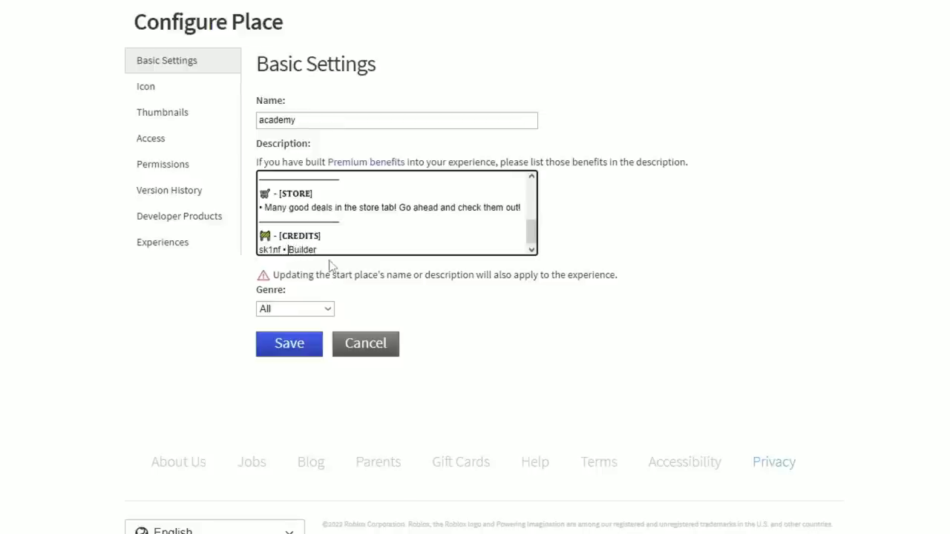
pyautogui.write('Main')
pyautogui.click(338, 250)
pyautogui.press('Return')
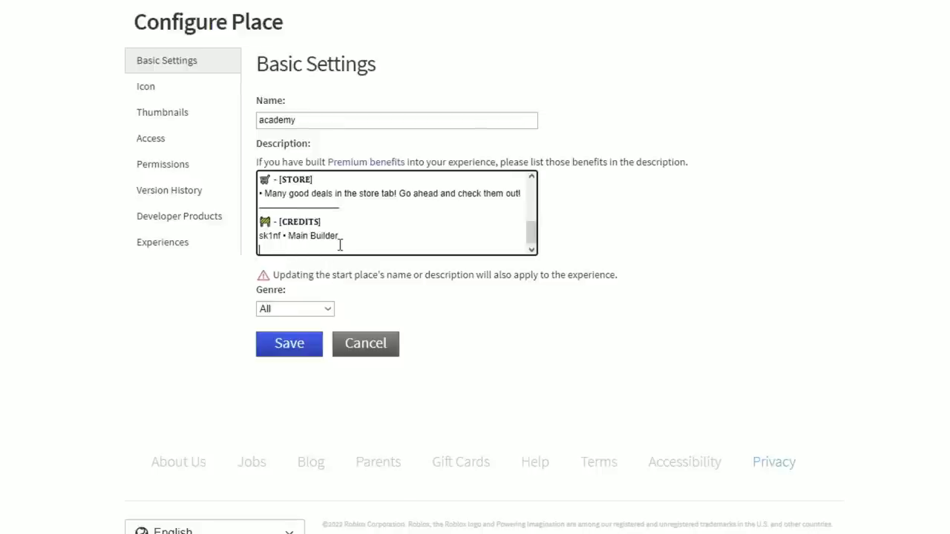
pyautogui.scroll(10, 337, 244)
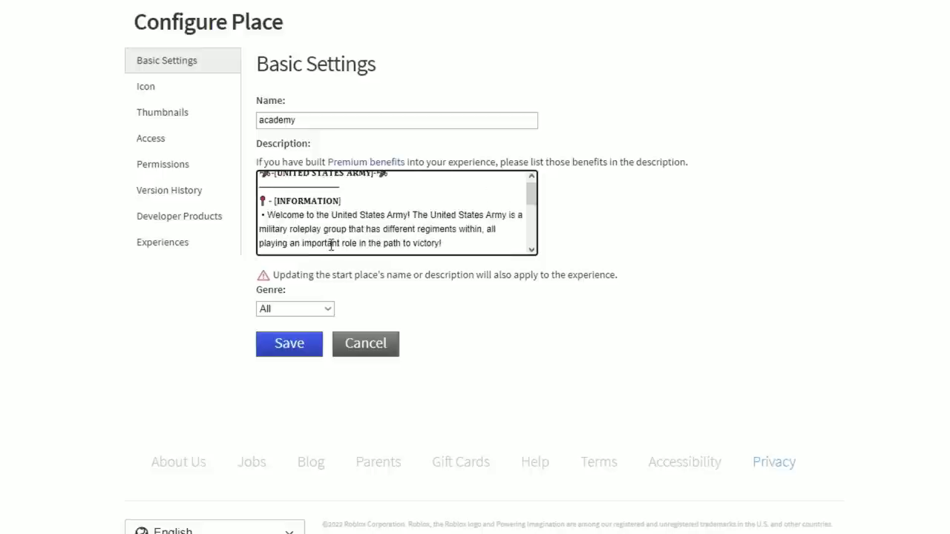
pyautogui.scroll(1, 334, 241)
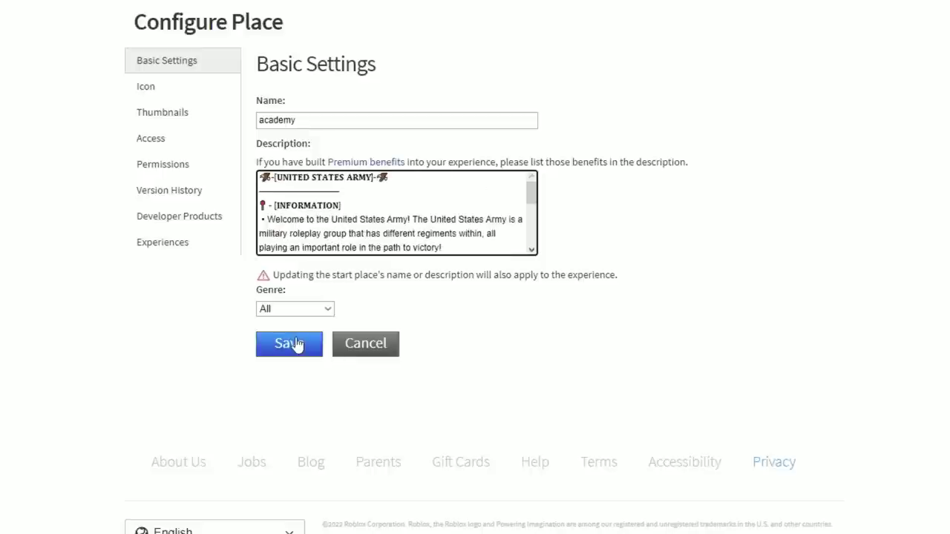